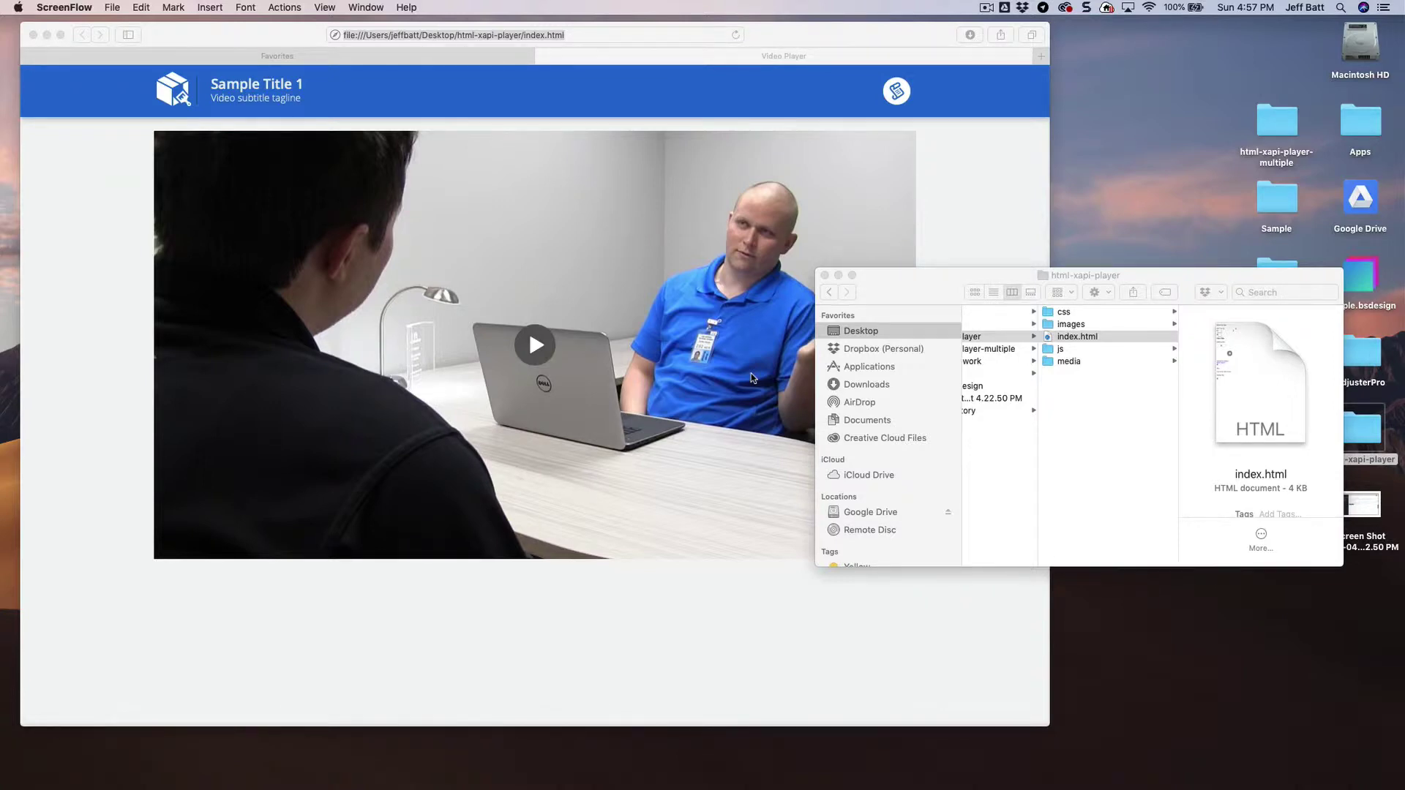
Load cloud.scorm.com in Safari beside the video player page and open the xAPI LRS statement viewer
left_click(756, 94)
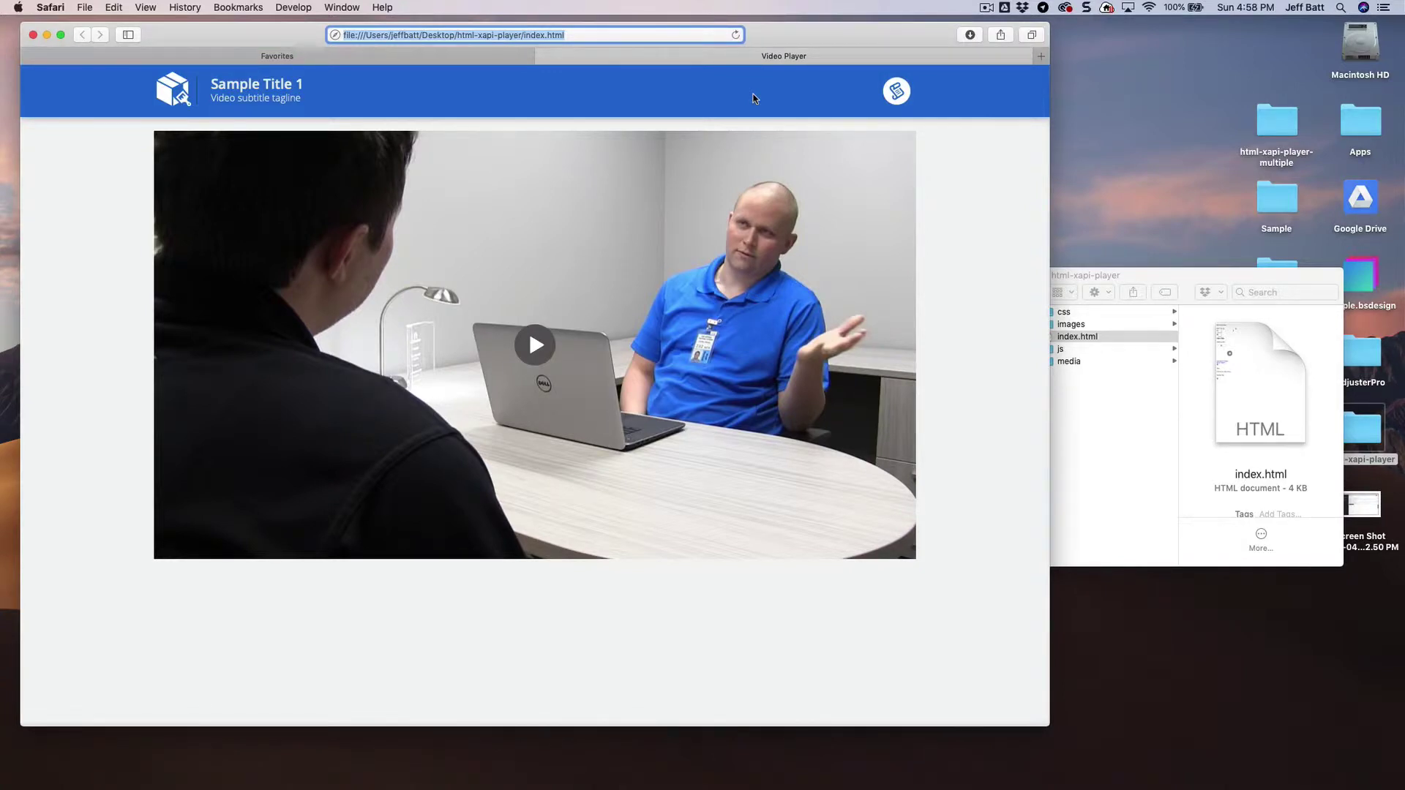
left_click(525, 51)
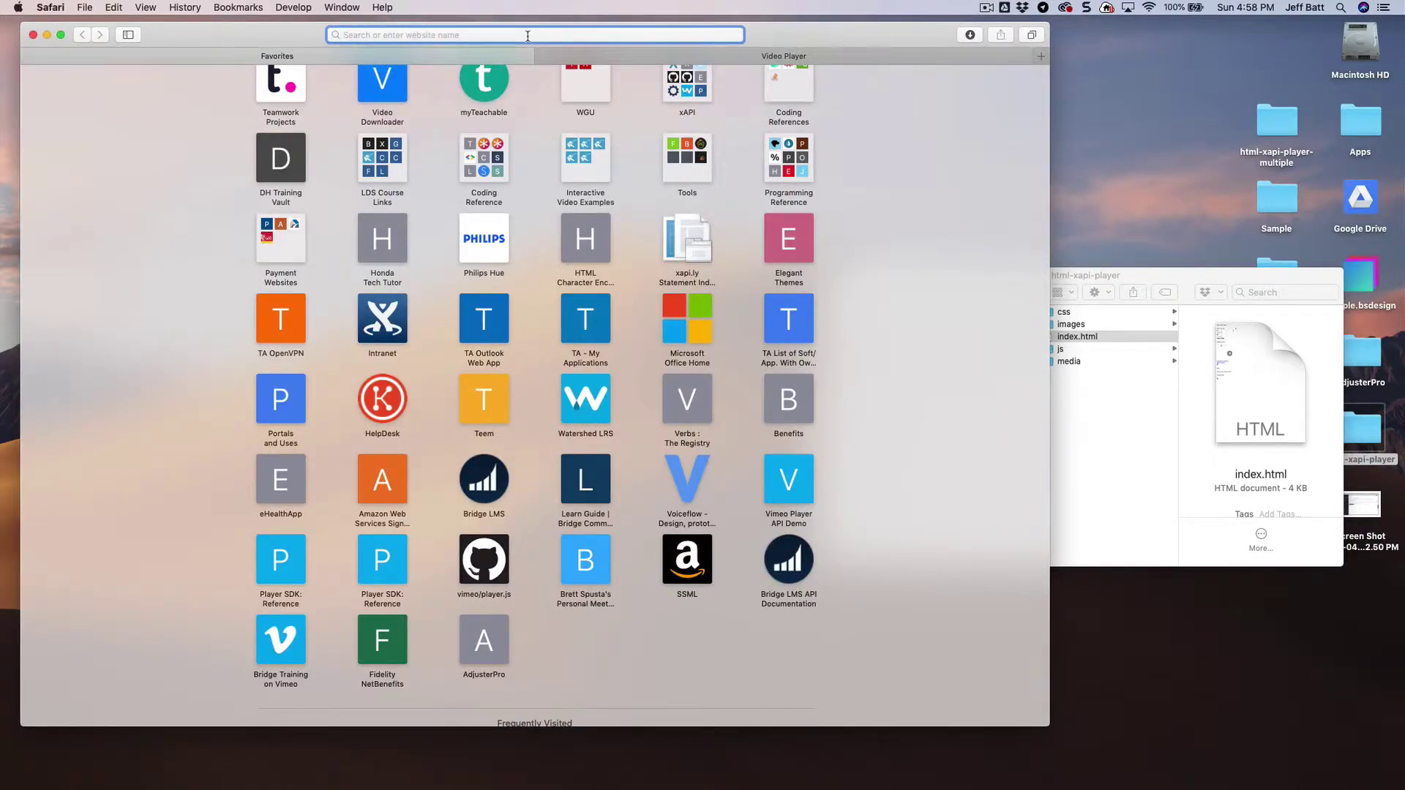
type("cloud.scorm.com")
key("Return")
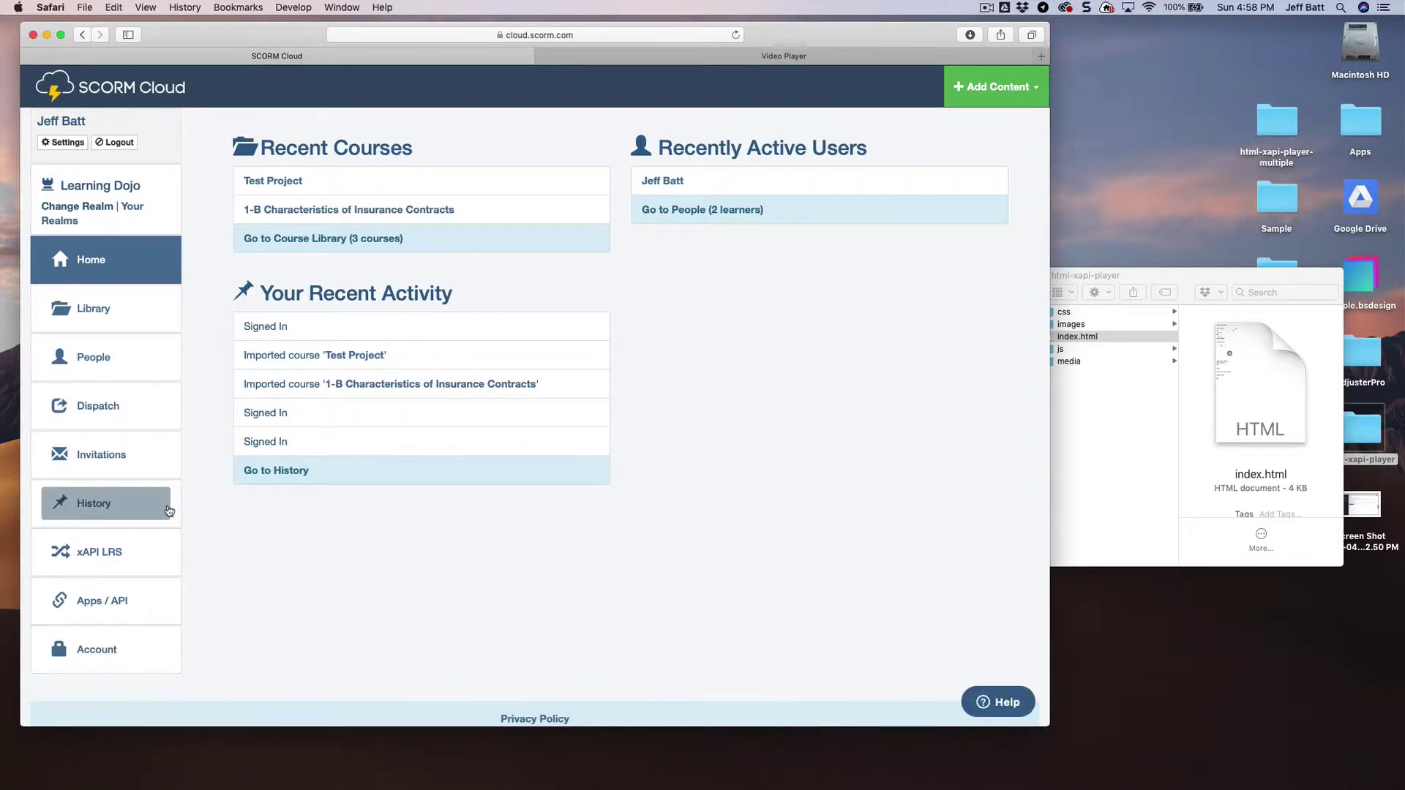
left_click(129, 557)
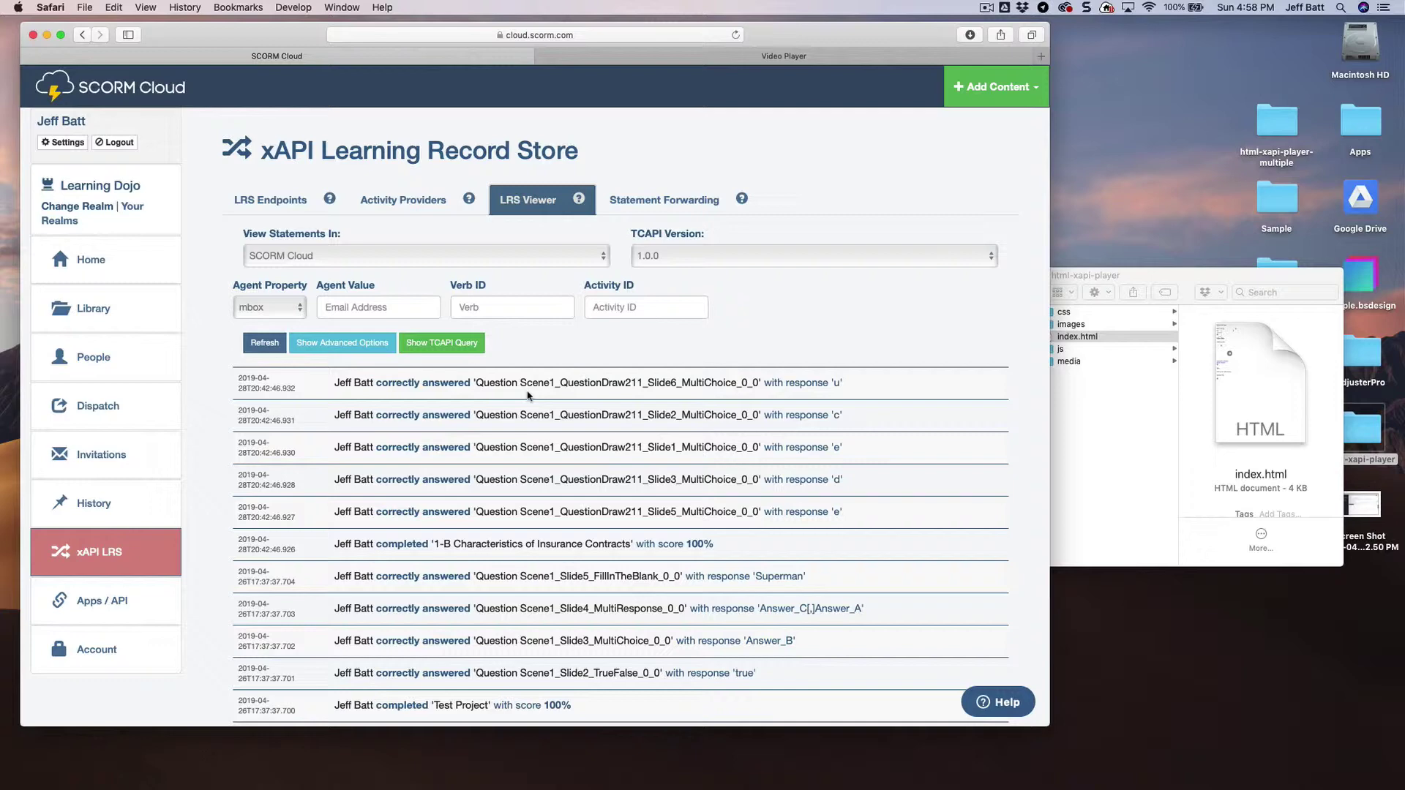
Reload the local video player page, play the Sample Title 1 video for about 5 seconds and pause it
left_click(748, 60)
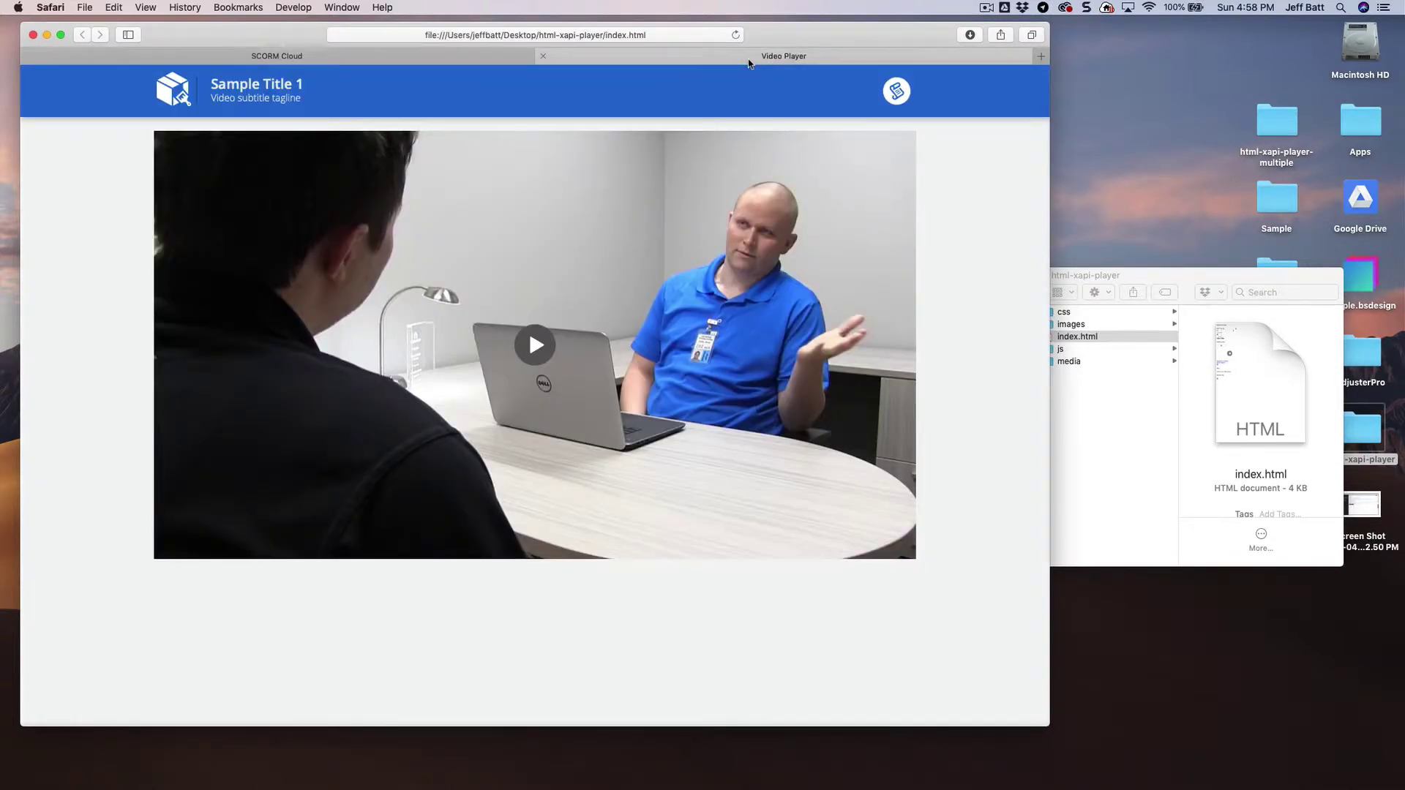
key("super+r")
left_click(480, 59)
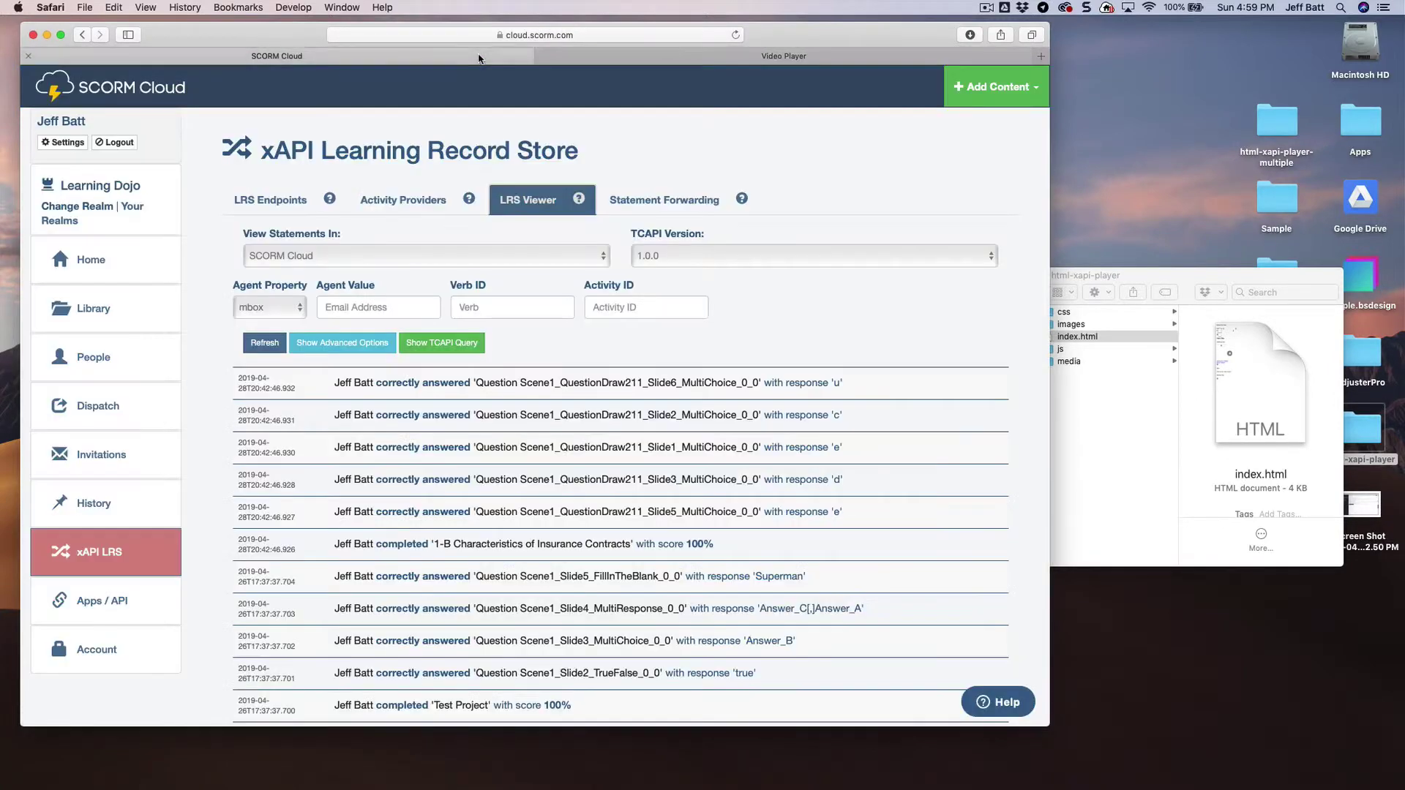
left_click(556, 56)
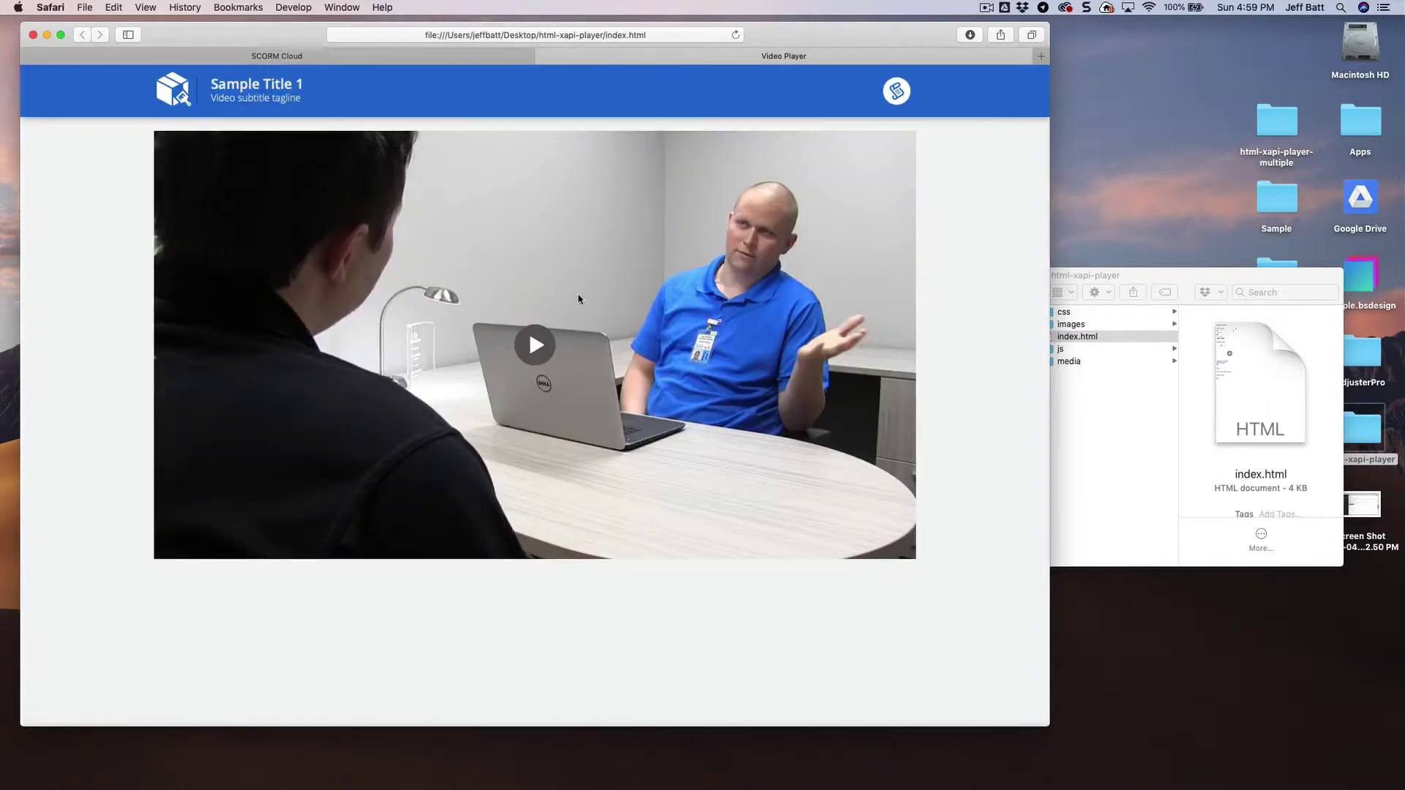
left_click(532, 343)
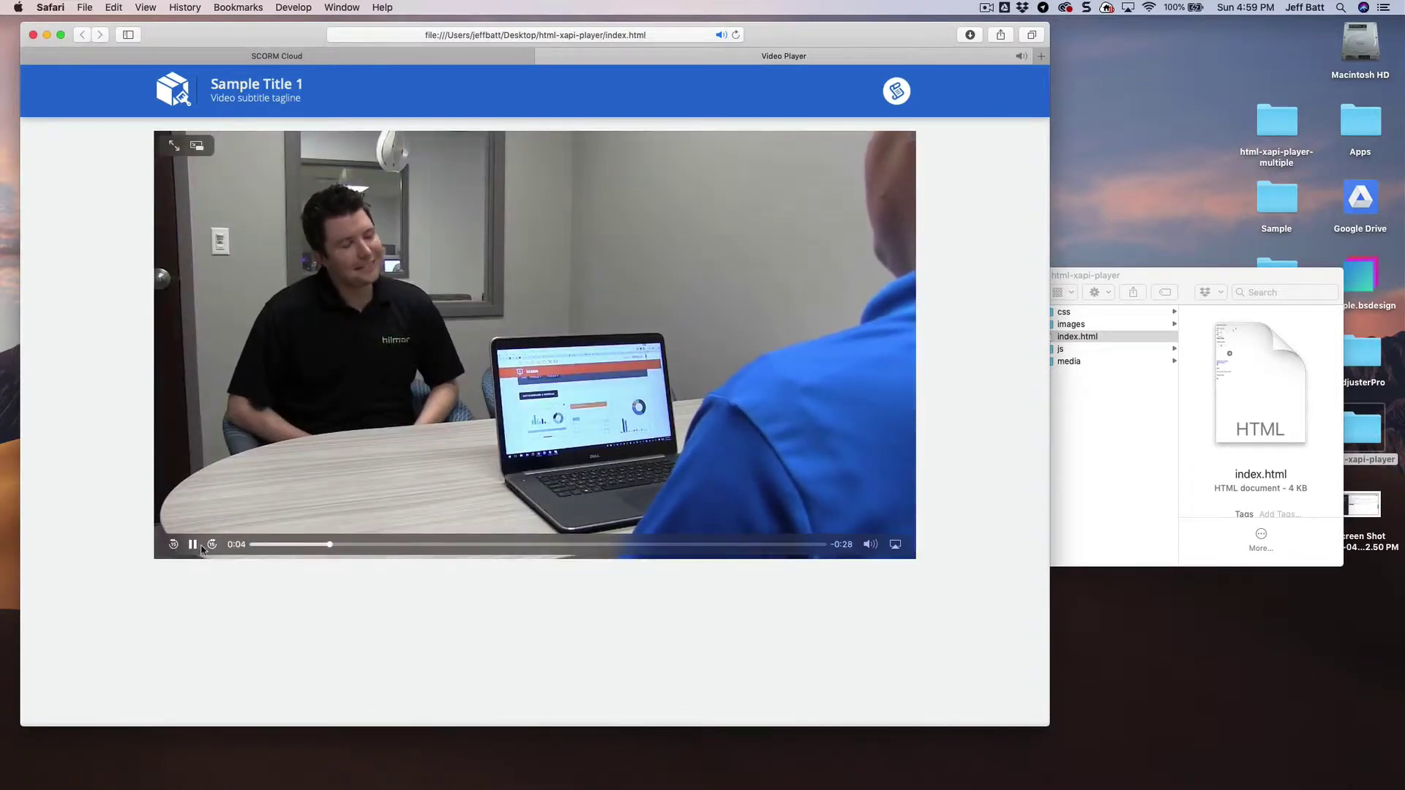
left_click(194, 545)
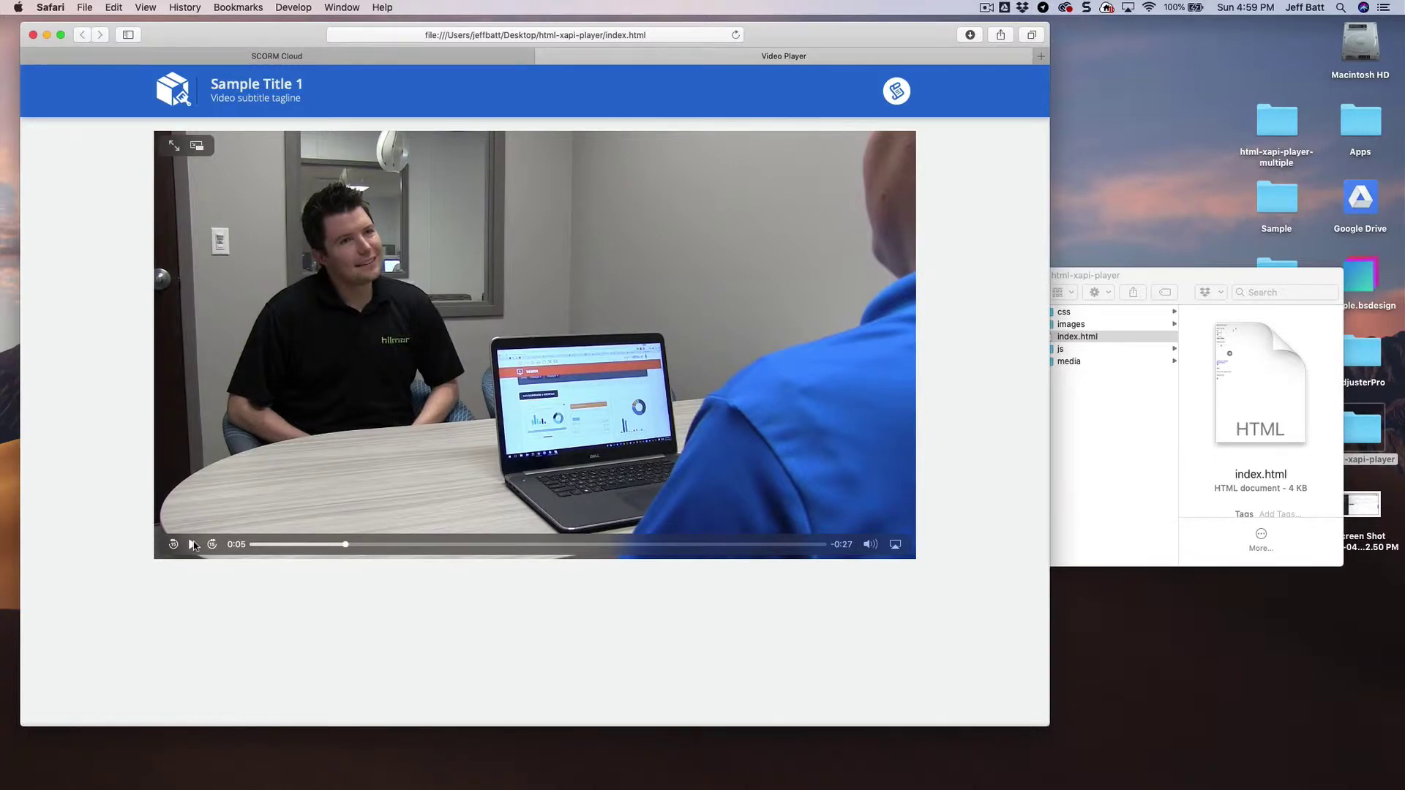
Show the statements from SCORM Cloud (sandbox) in the SCORM Cloud LRS viewer
left_click(359, 58)
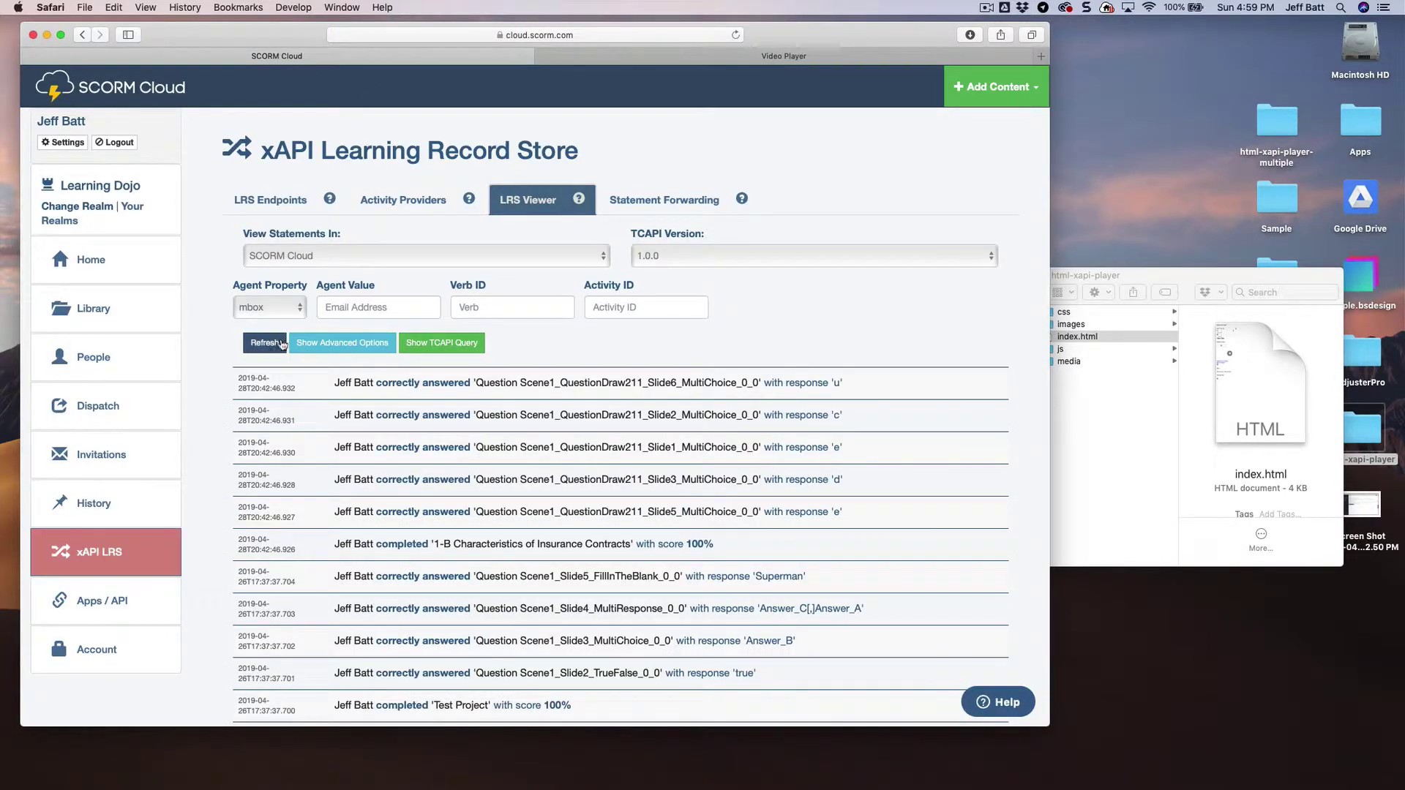
left_click(313, 256)
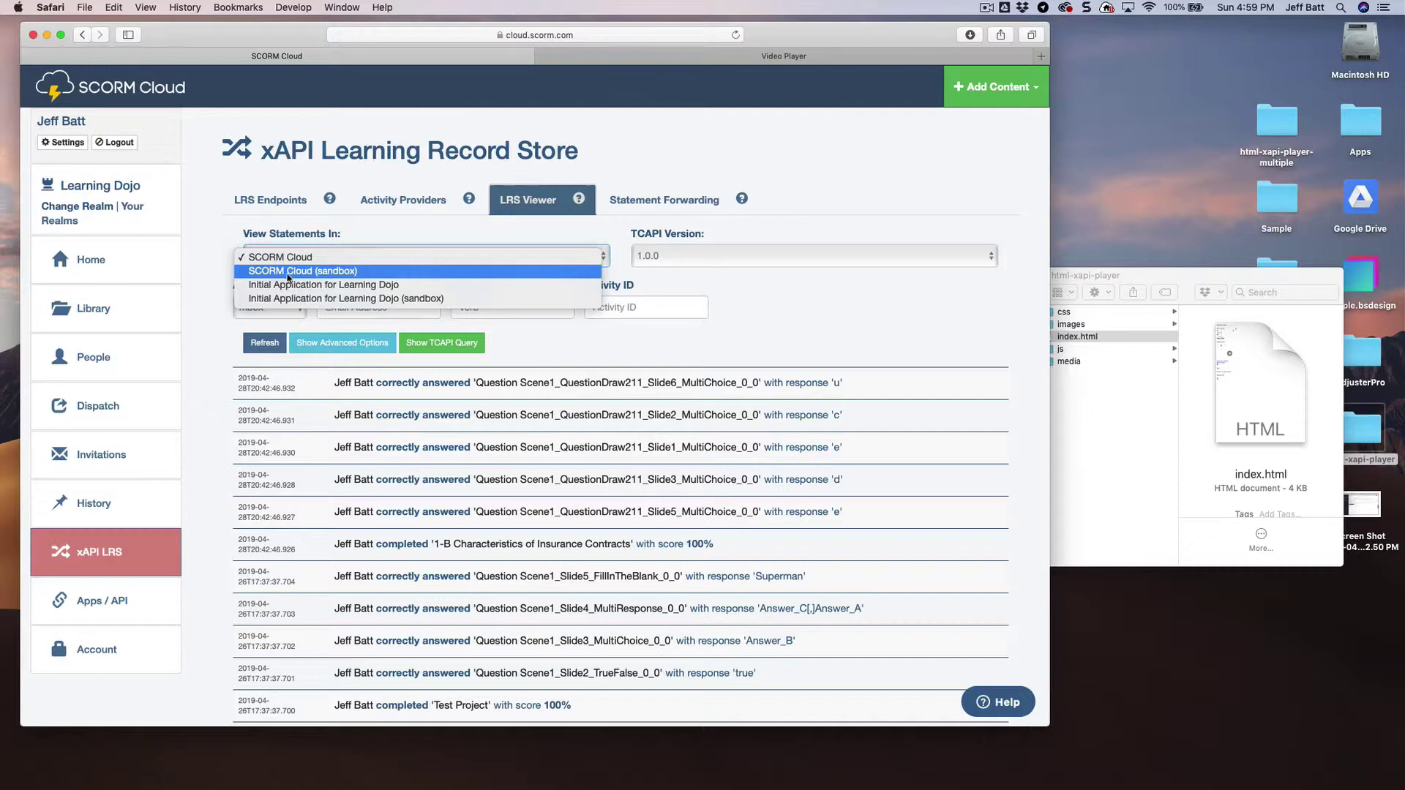
left_click(333, 273)
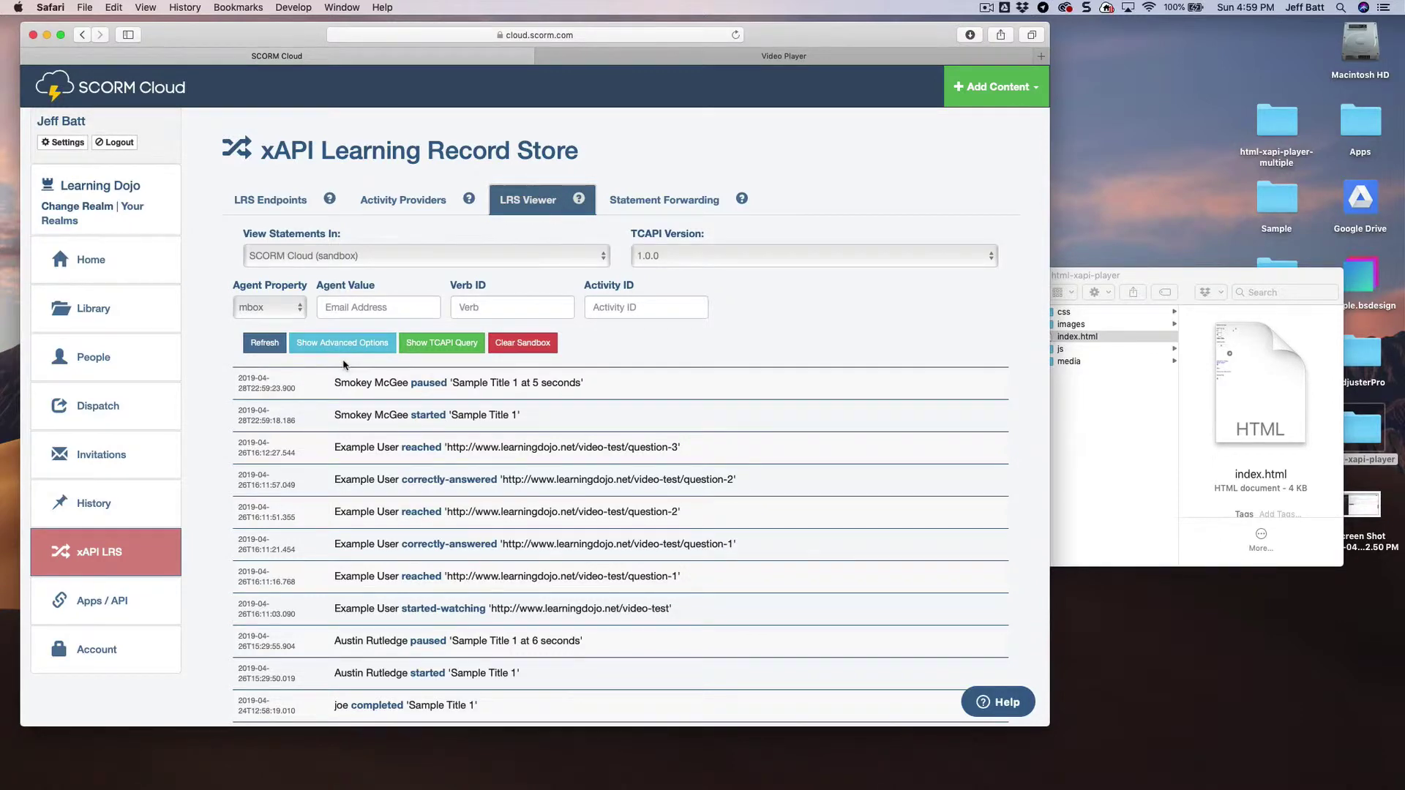
Switch to Finder, open the media folder of html-xapi-player and preview the 1_6.mp4 video
mouse_move(638, 786)
left_click(1148, 456)
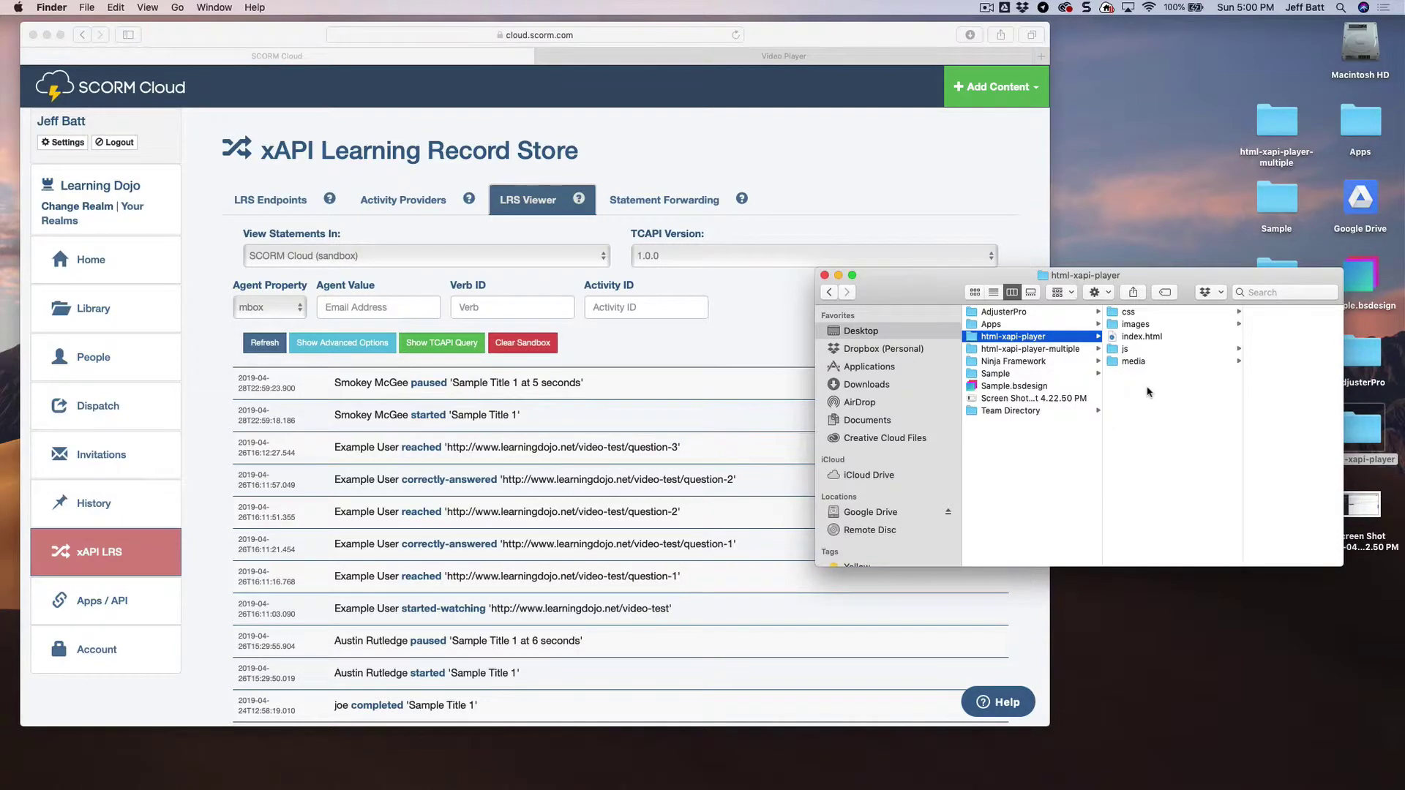
left_click(1156, 361)
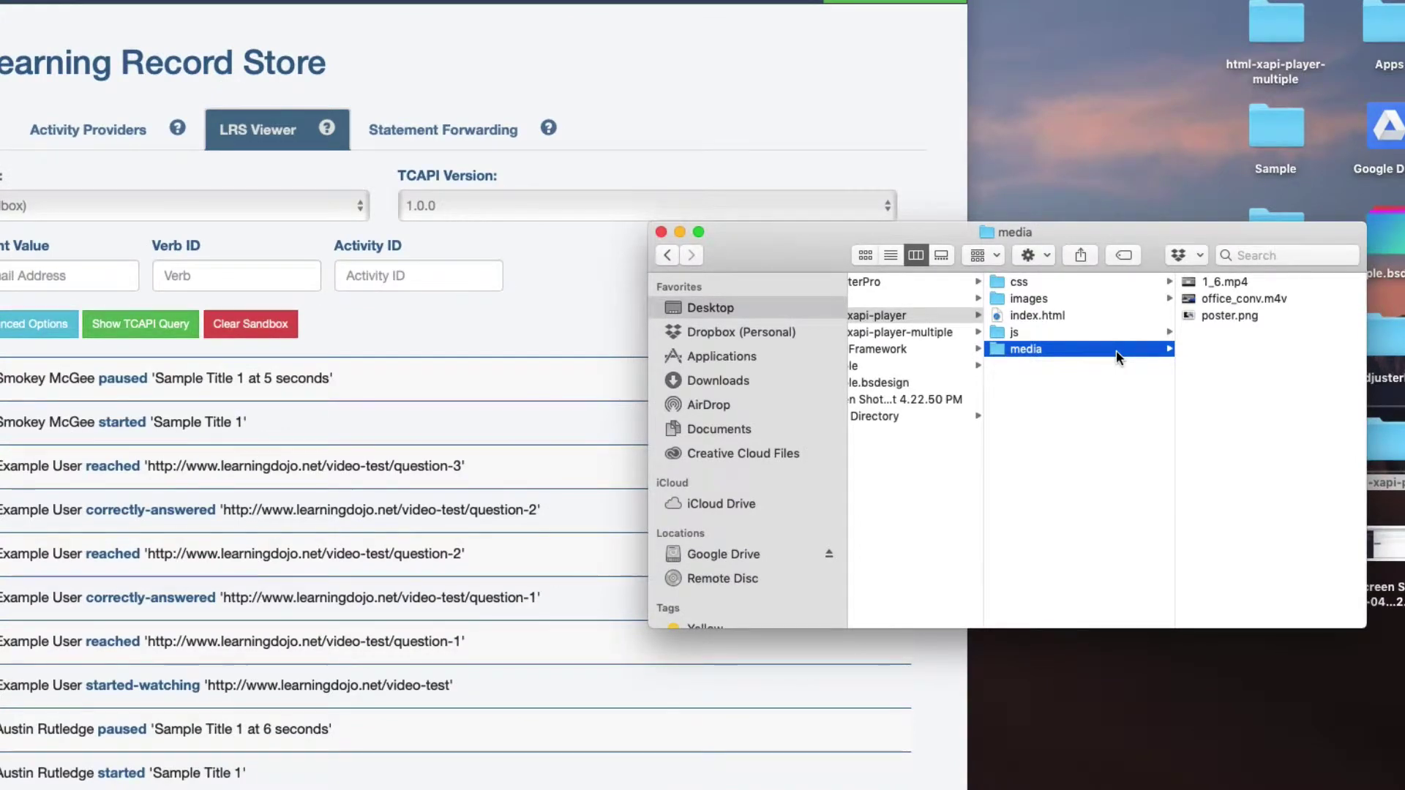
left_click(1242, 284)
key("space")
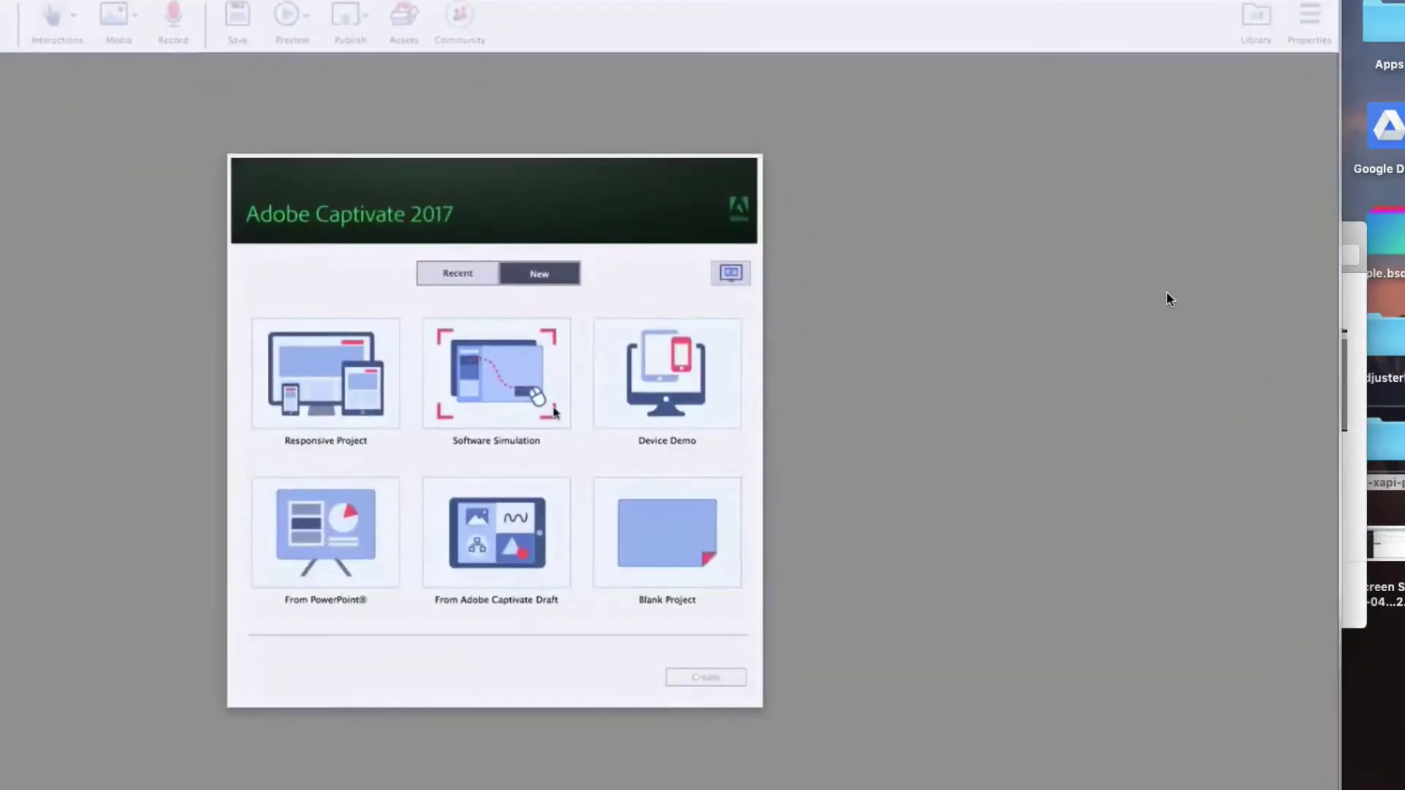
key("space")
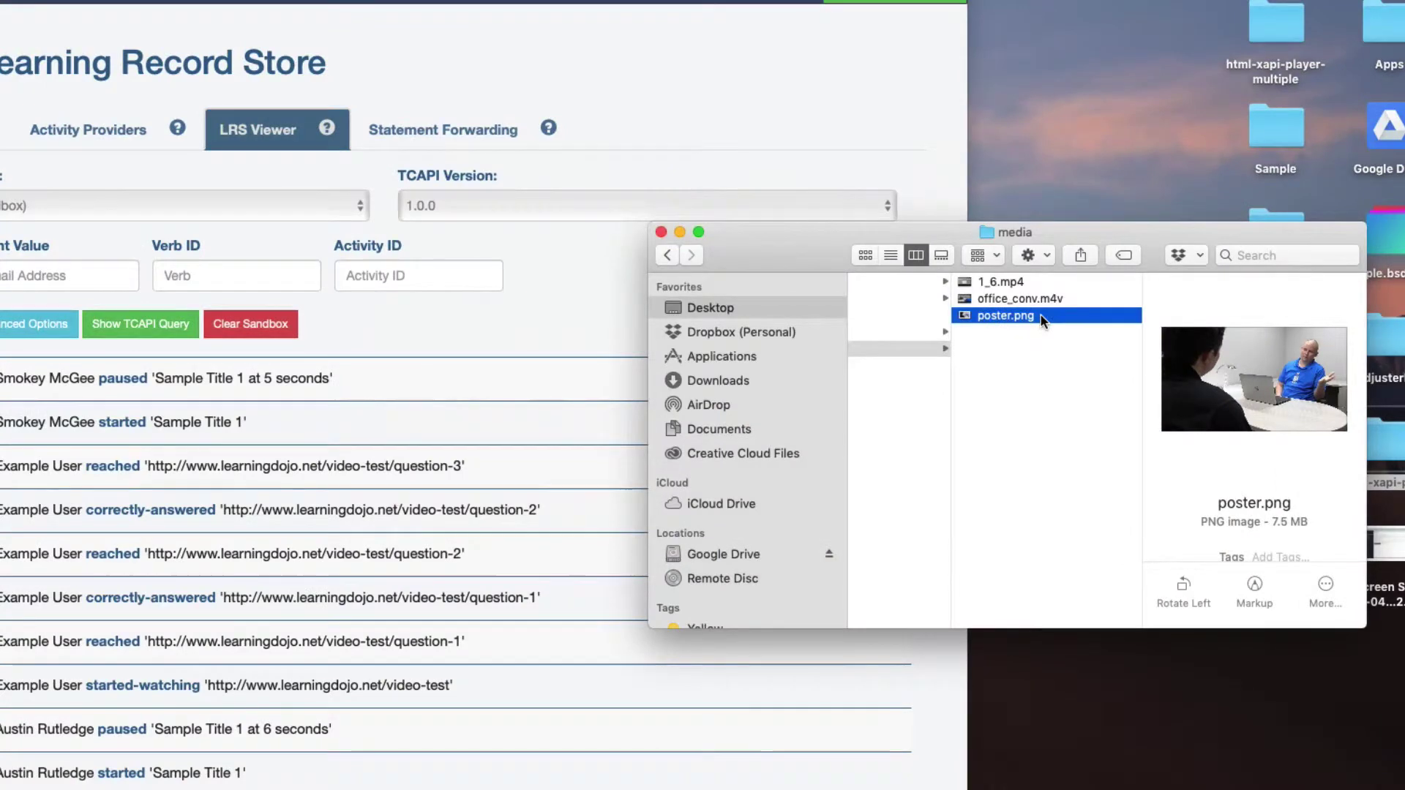
Move the 1_6.mp4 file from the media folder to the Trash
left_click(1046, 284)
right_click(1045, 285)
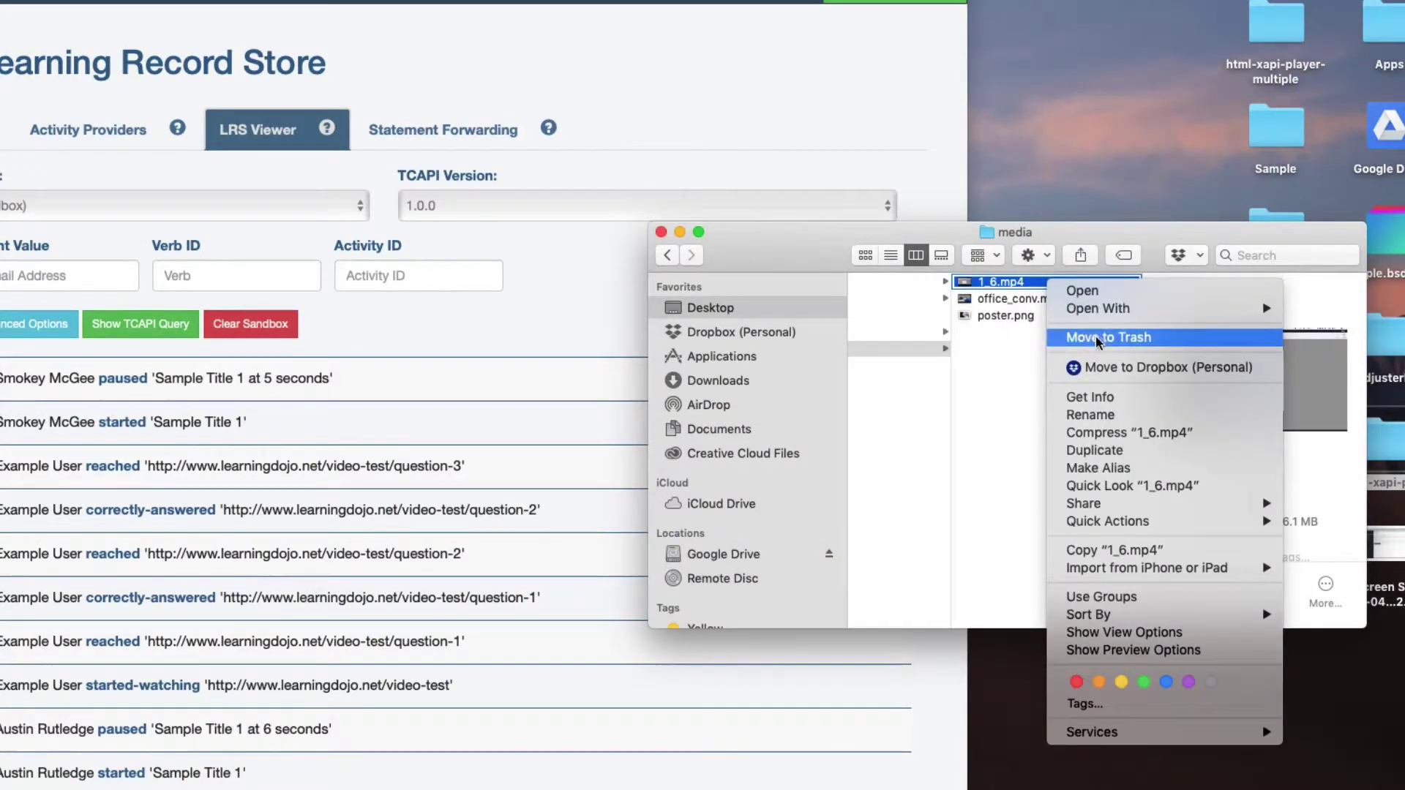
left_click(1095, 335)
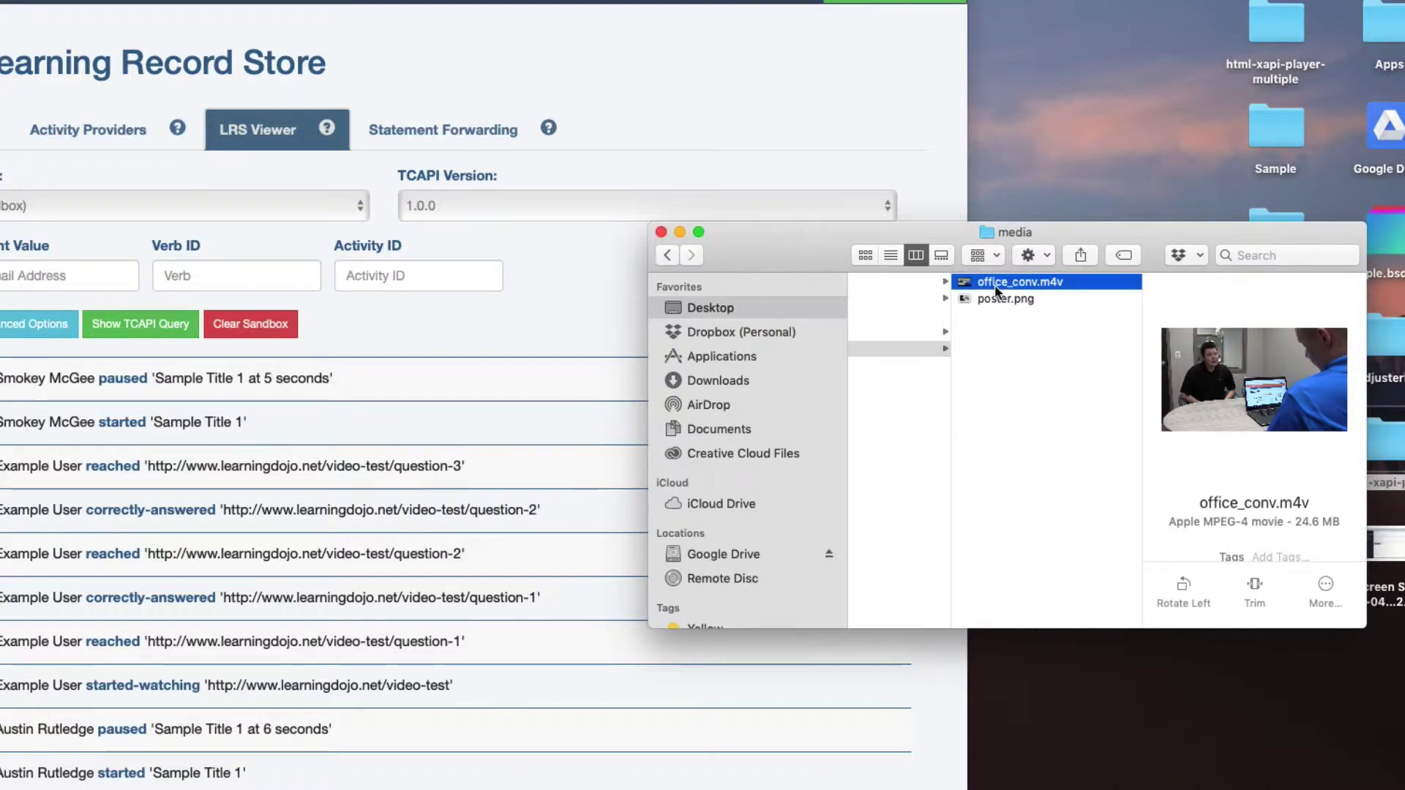
Inspect poster.png in the media folder and reload the video player page to see the poster before playback
left_click(1047, 295)
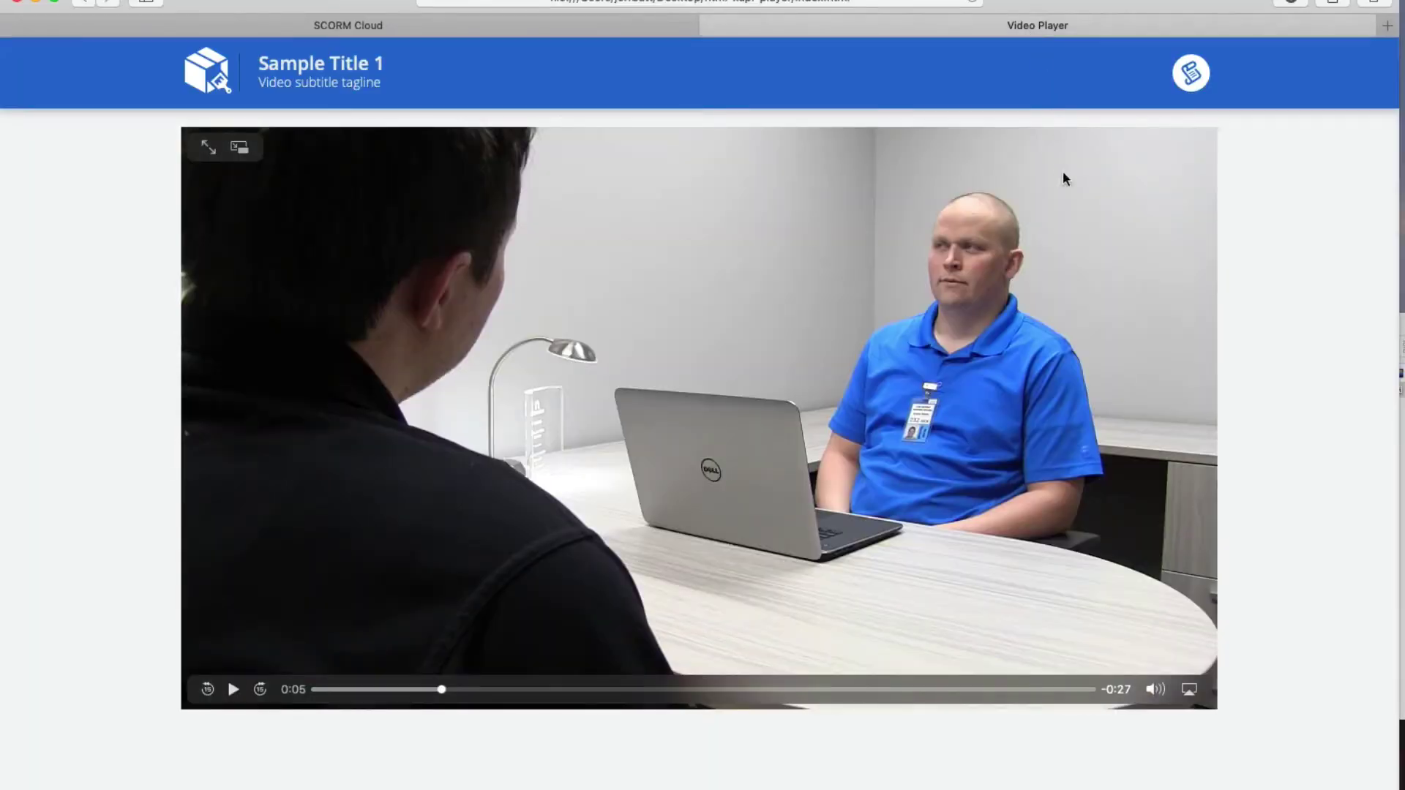
key("super+r")
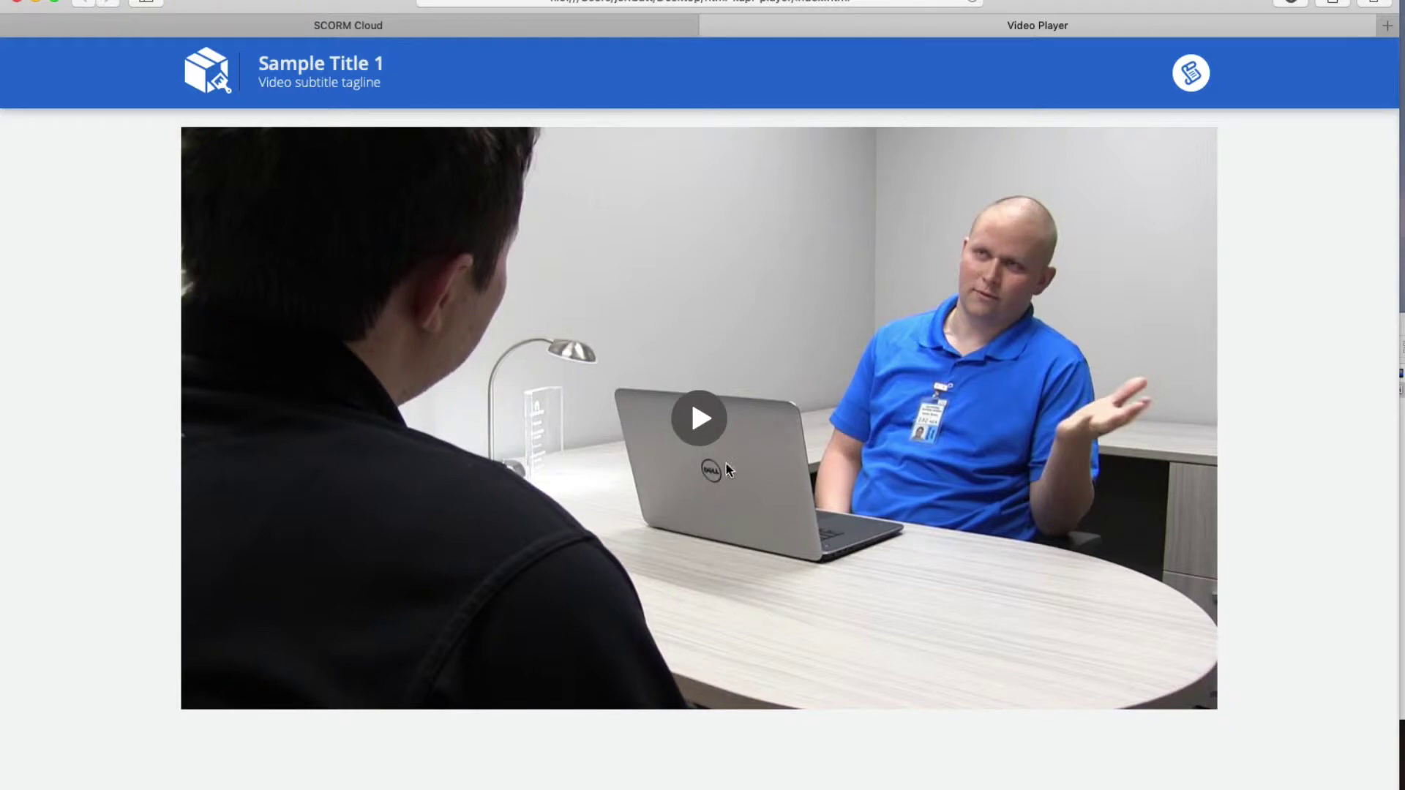
left_click(1067, 368)
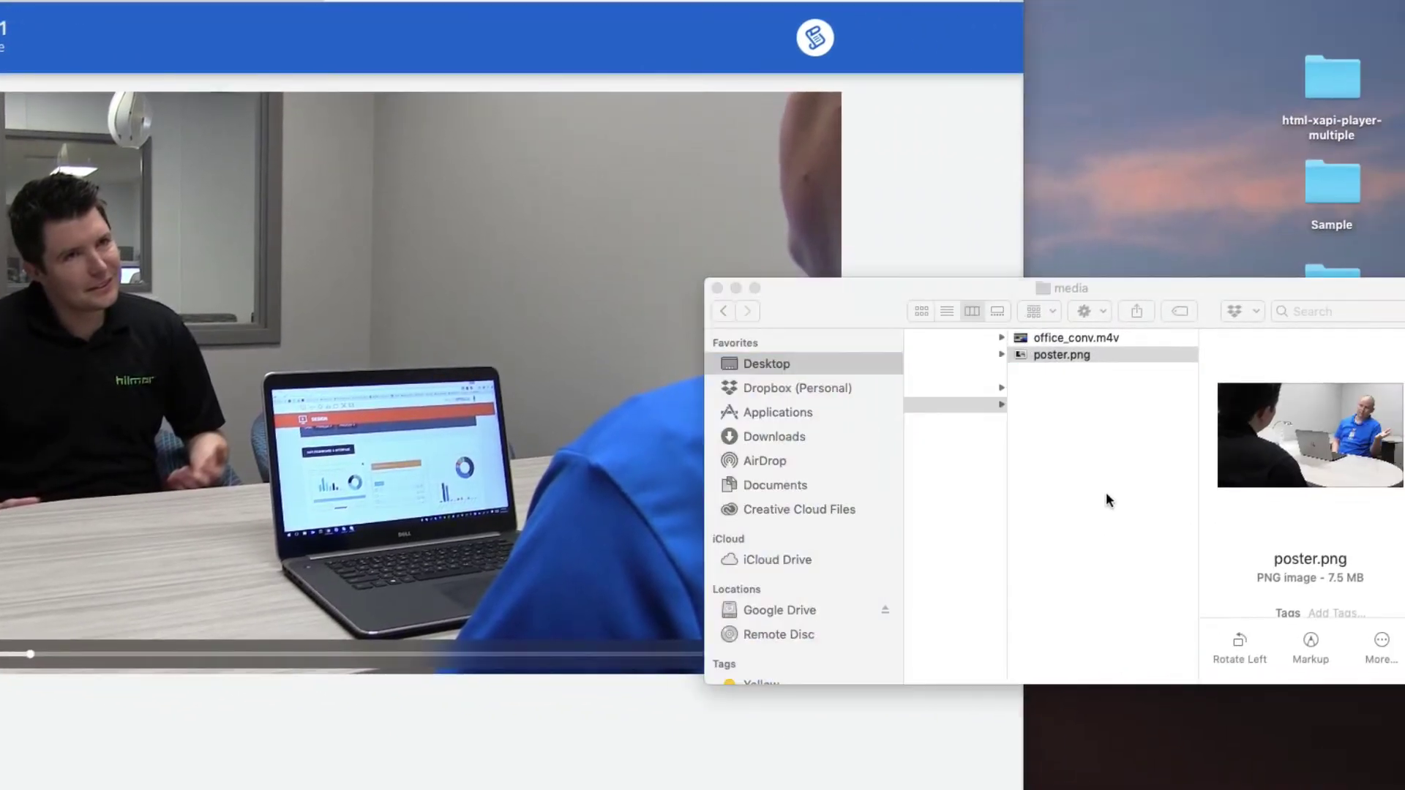
Look through the contents of the project's js and images folders in Finder
left_click(1104, 492)
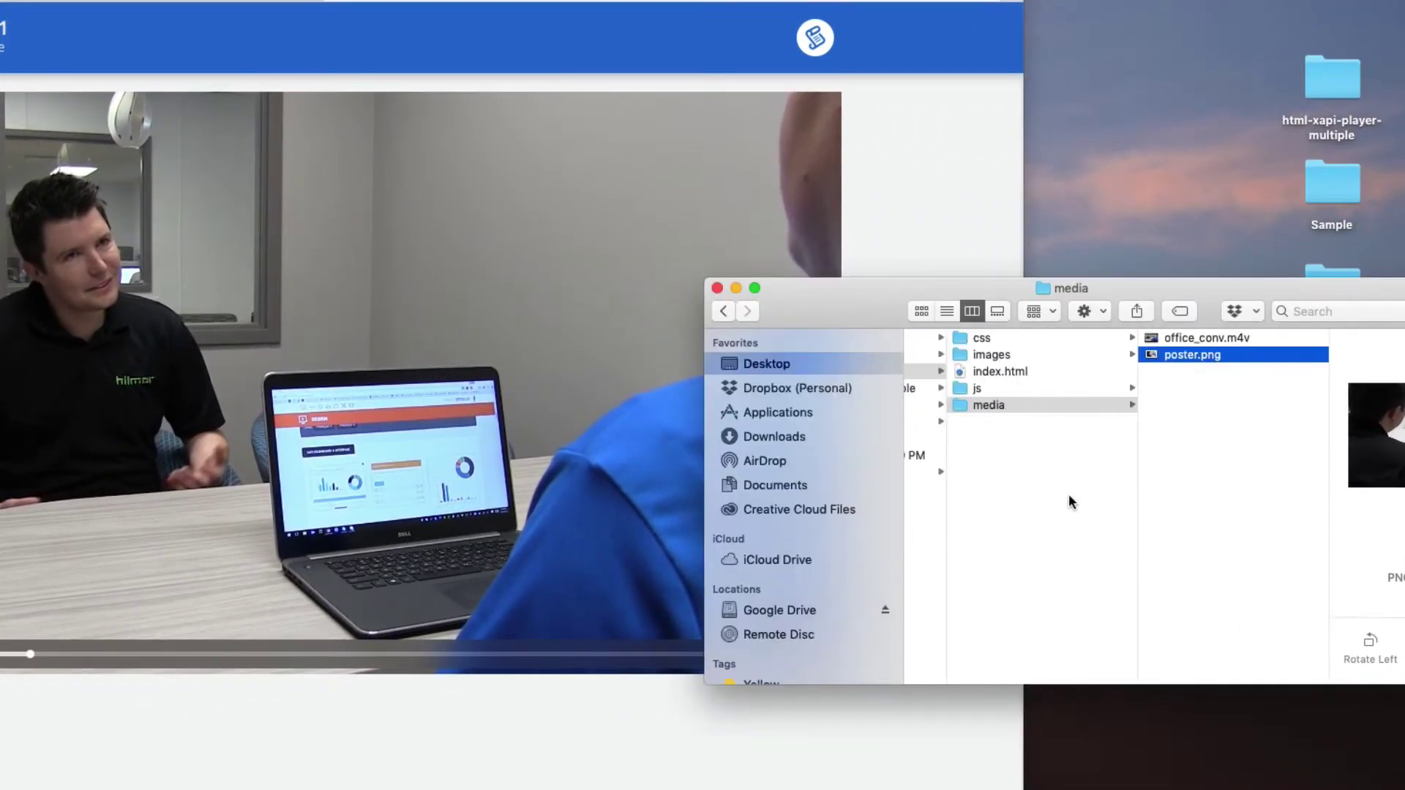
left_click(1064, 392)
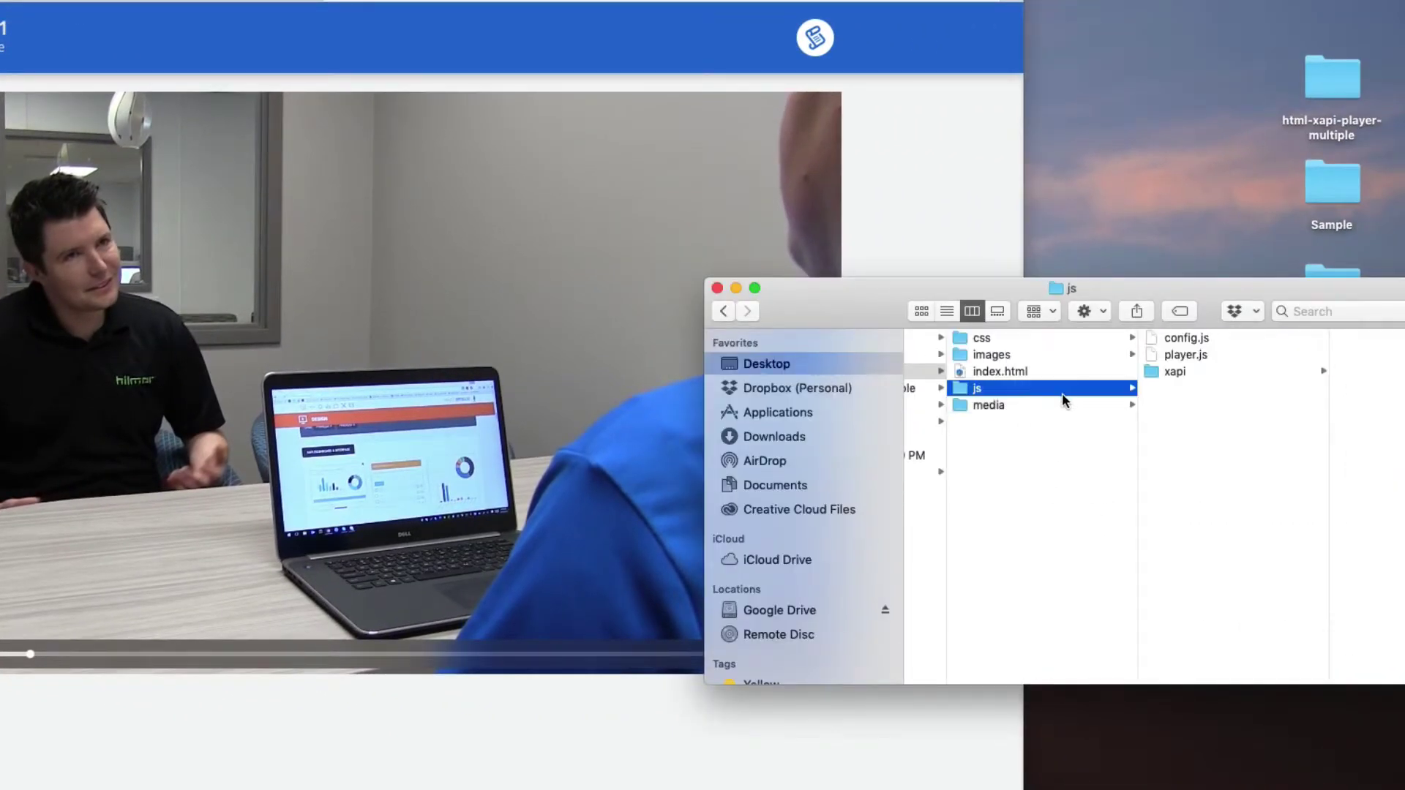
left_click(1080, 360)
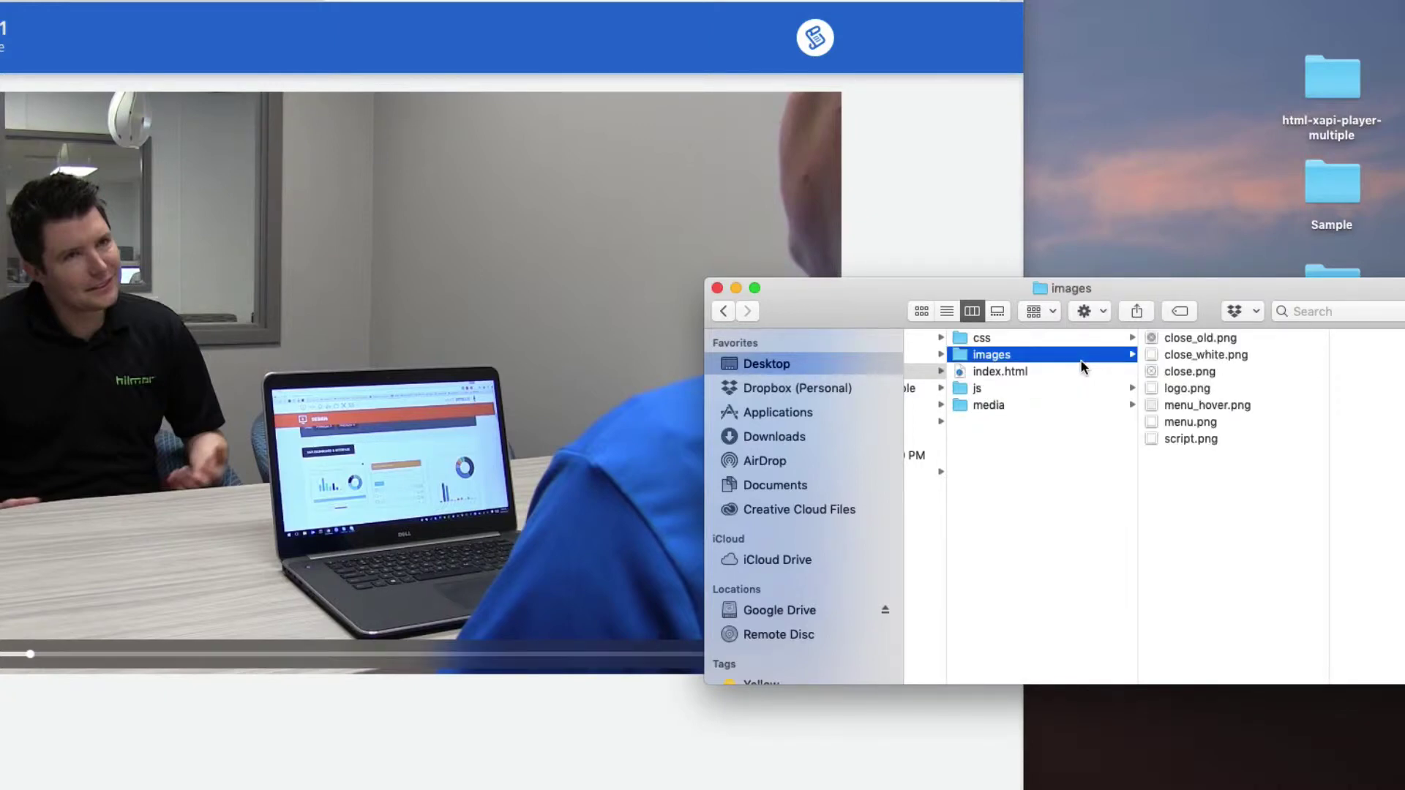
Open the Narration Tray on the video player page in Safari and close it again
left_click(851, 99)
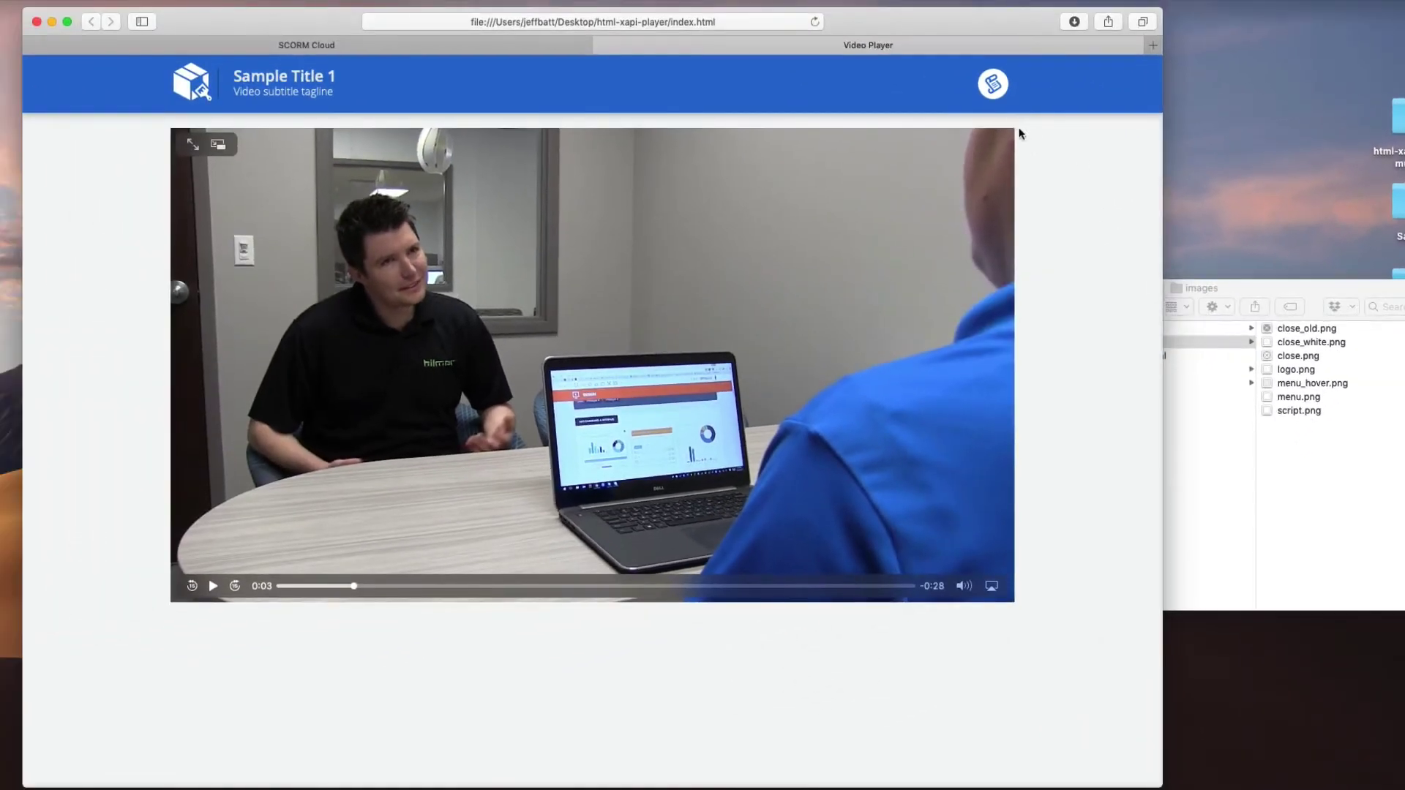
left_click(993, 84)
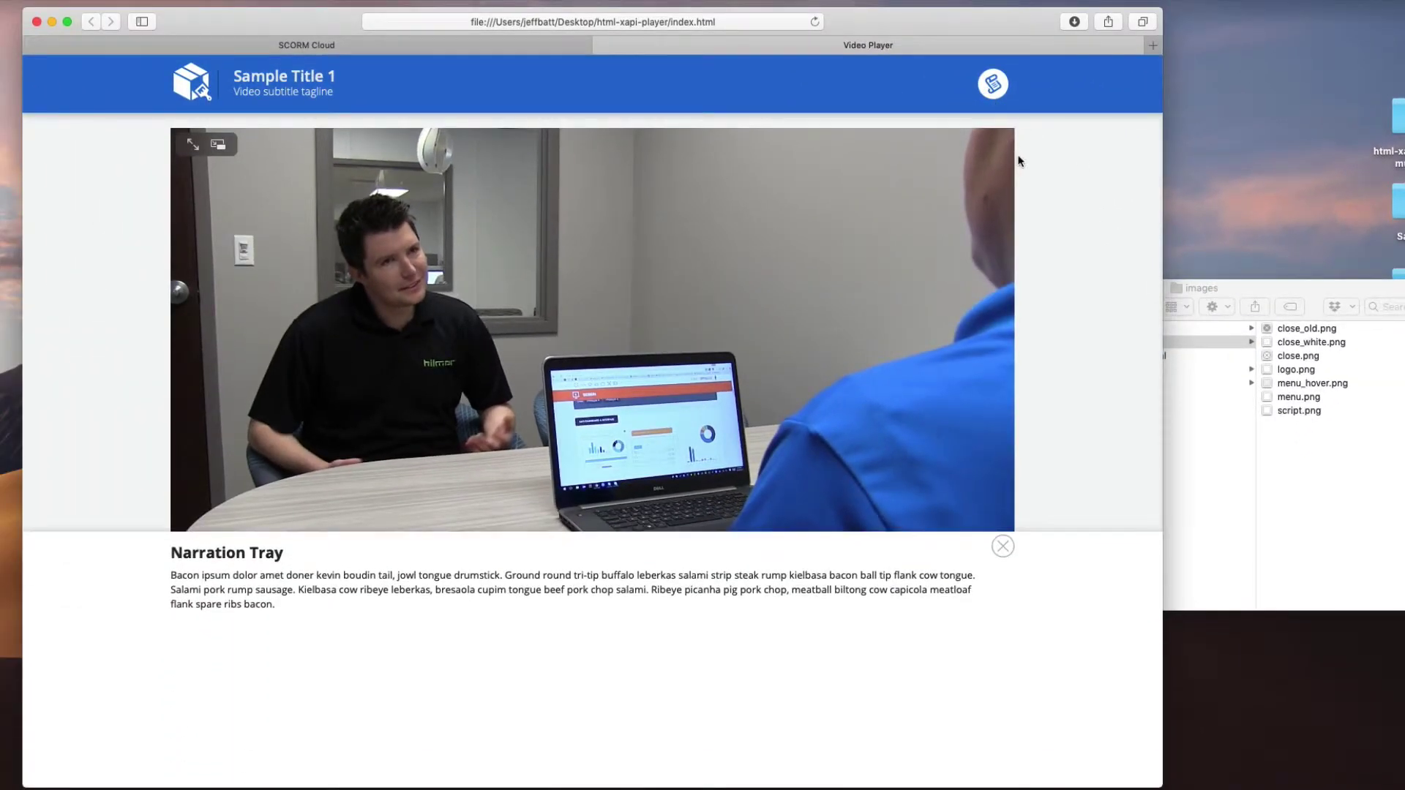
left_click(1003, 547)
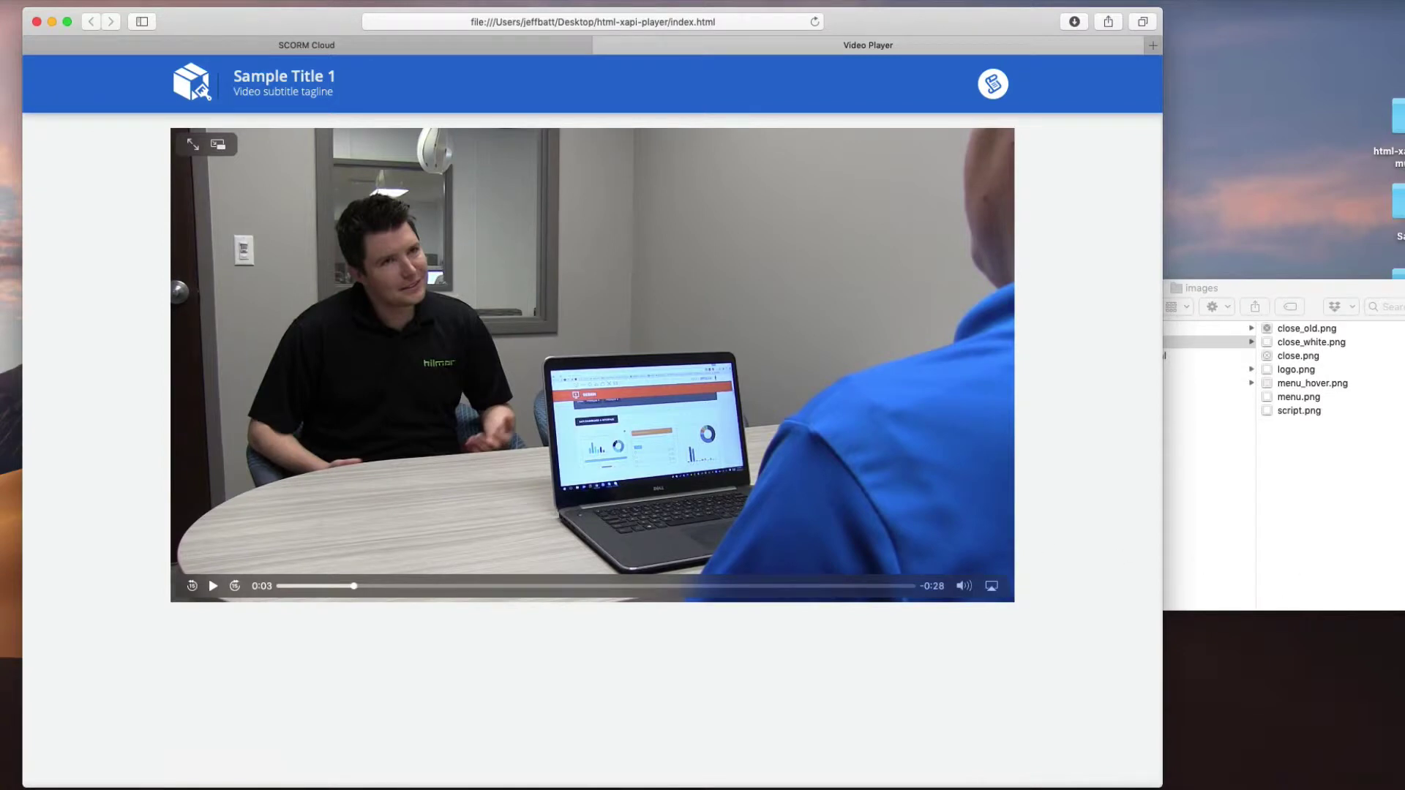
Back in Finder, view the css folder, and open config.js from the js folder in the code editor
left_click(1341, 575)
left_click(1222, 335)
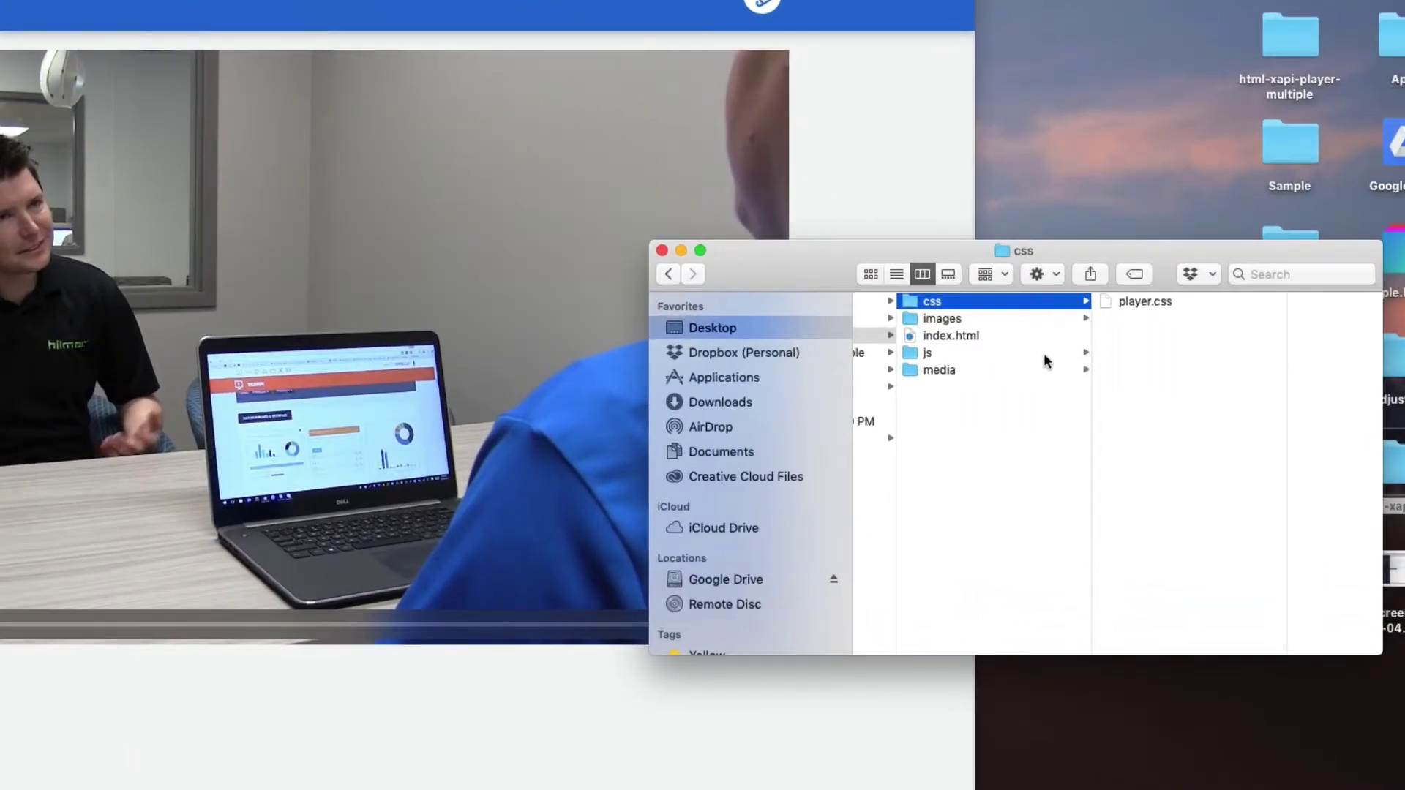
left_click(1045, 352)
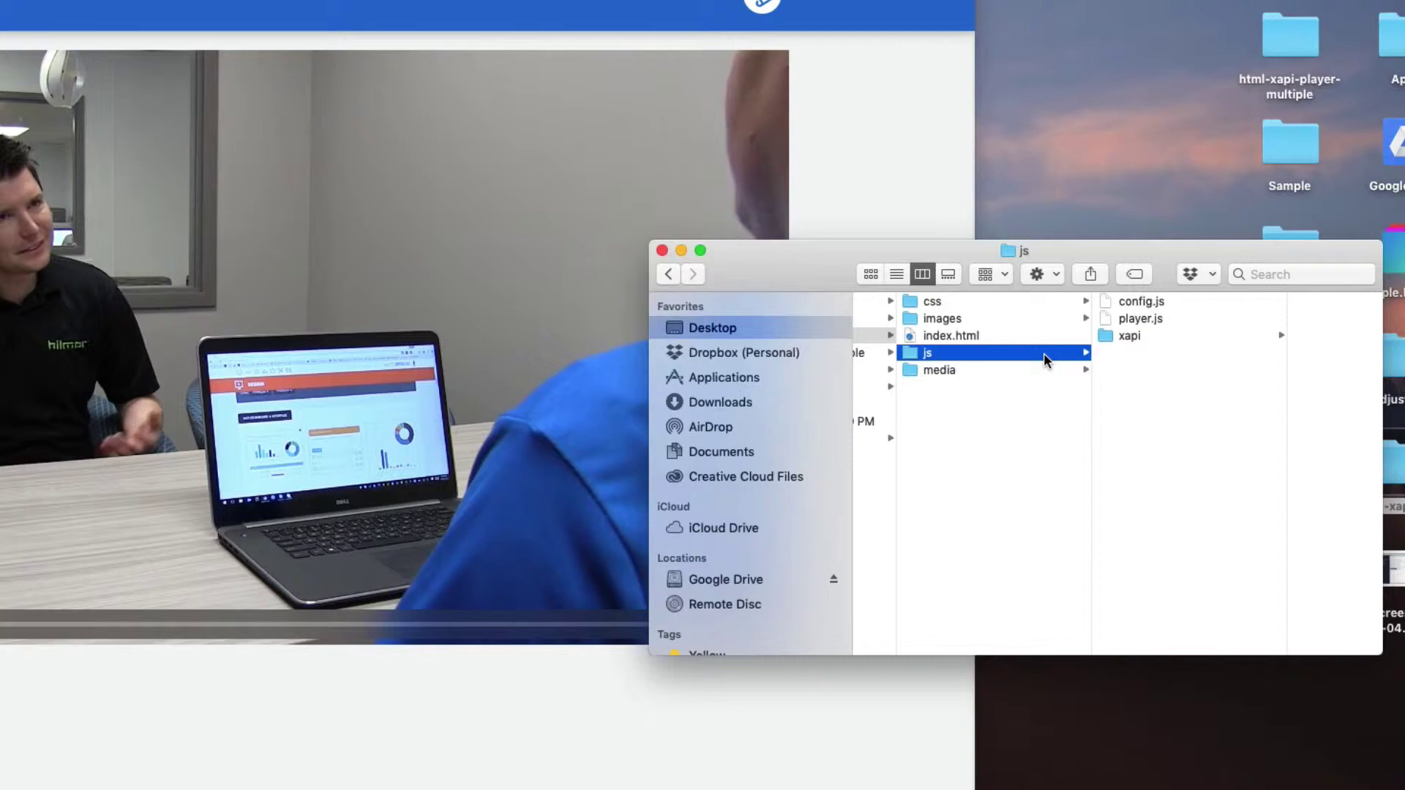
left_click(1214, 302)
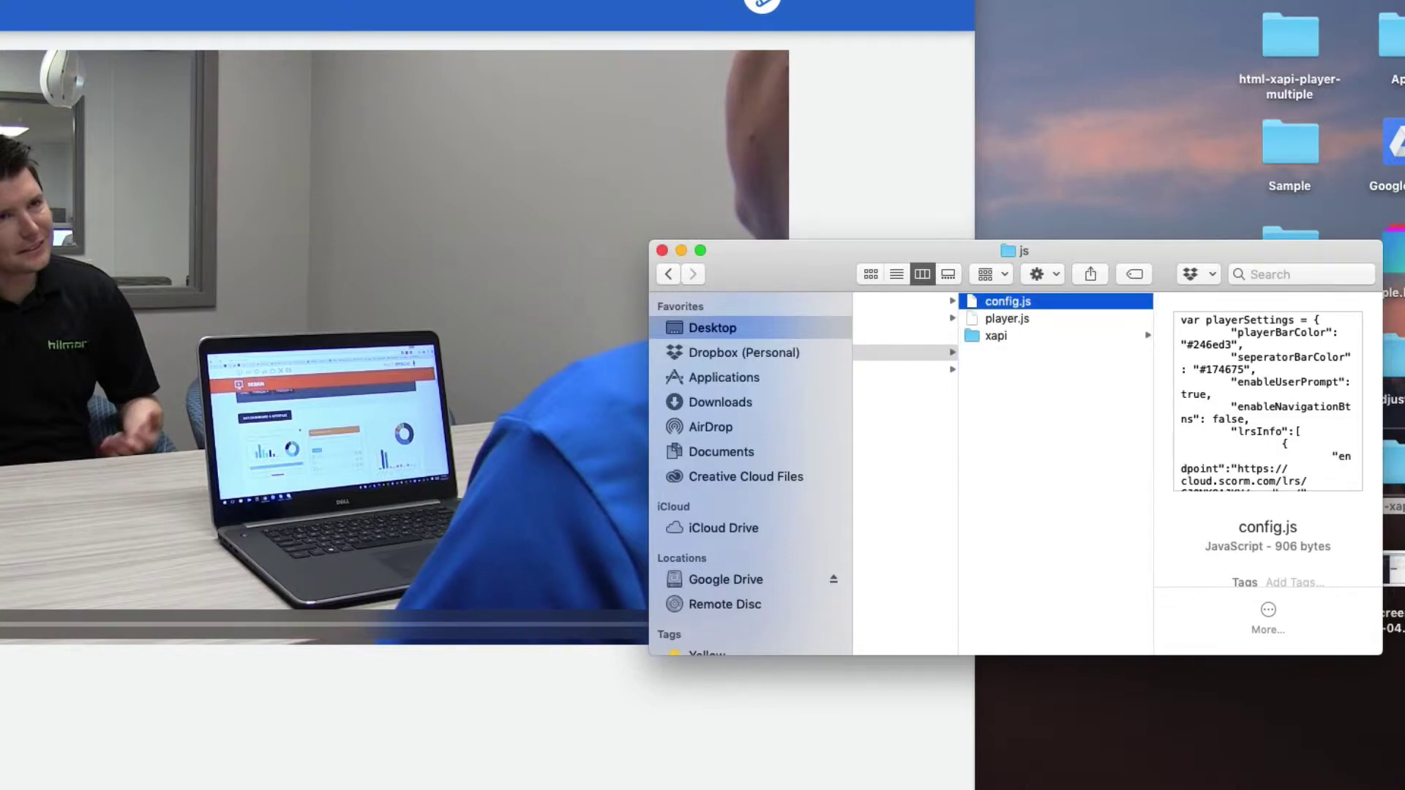
key("super+o")
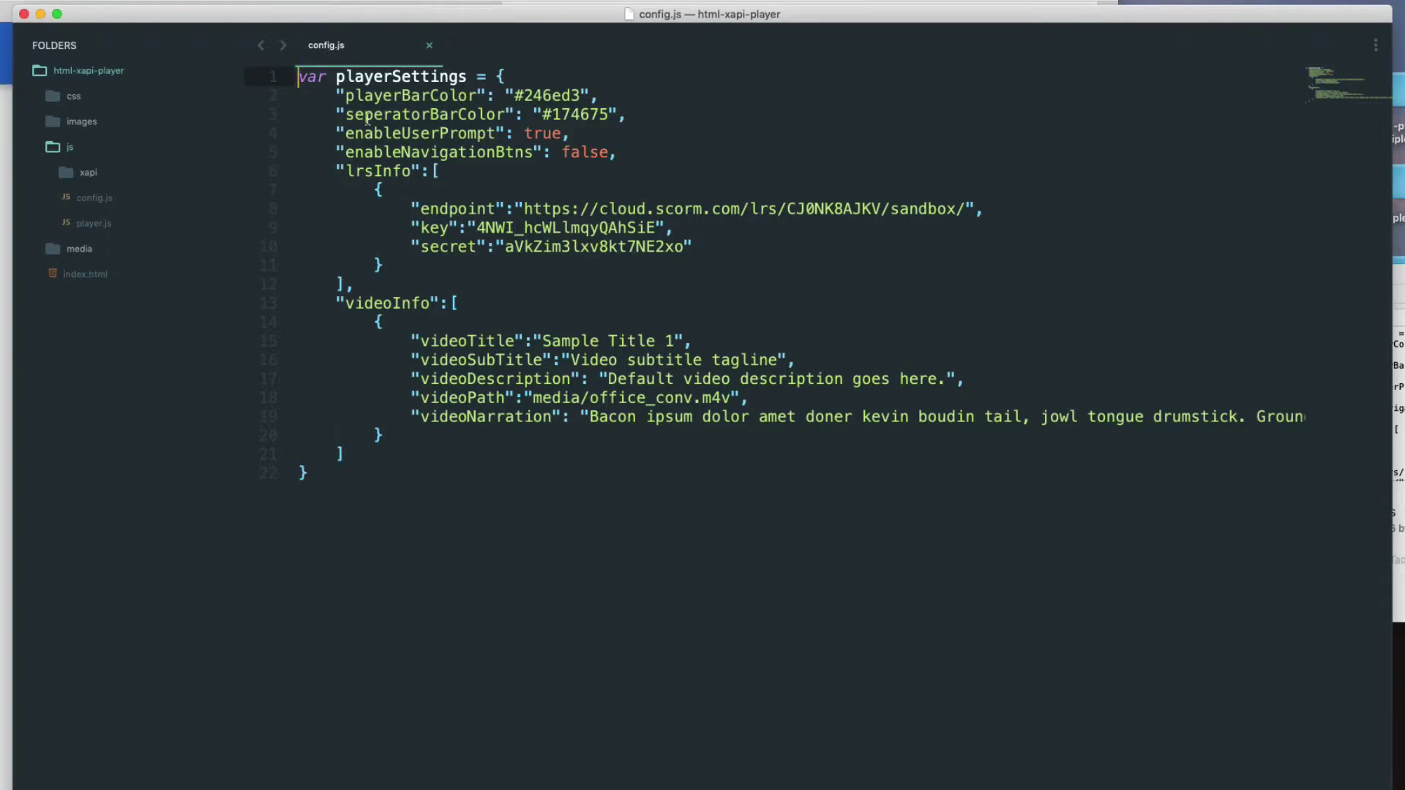
Examine the player bar color, video description, subtitle and LRS credential settings in config.js
left_click(351, 102)
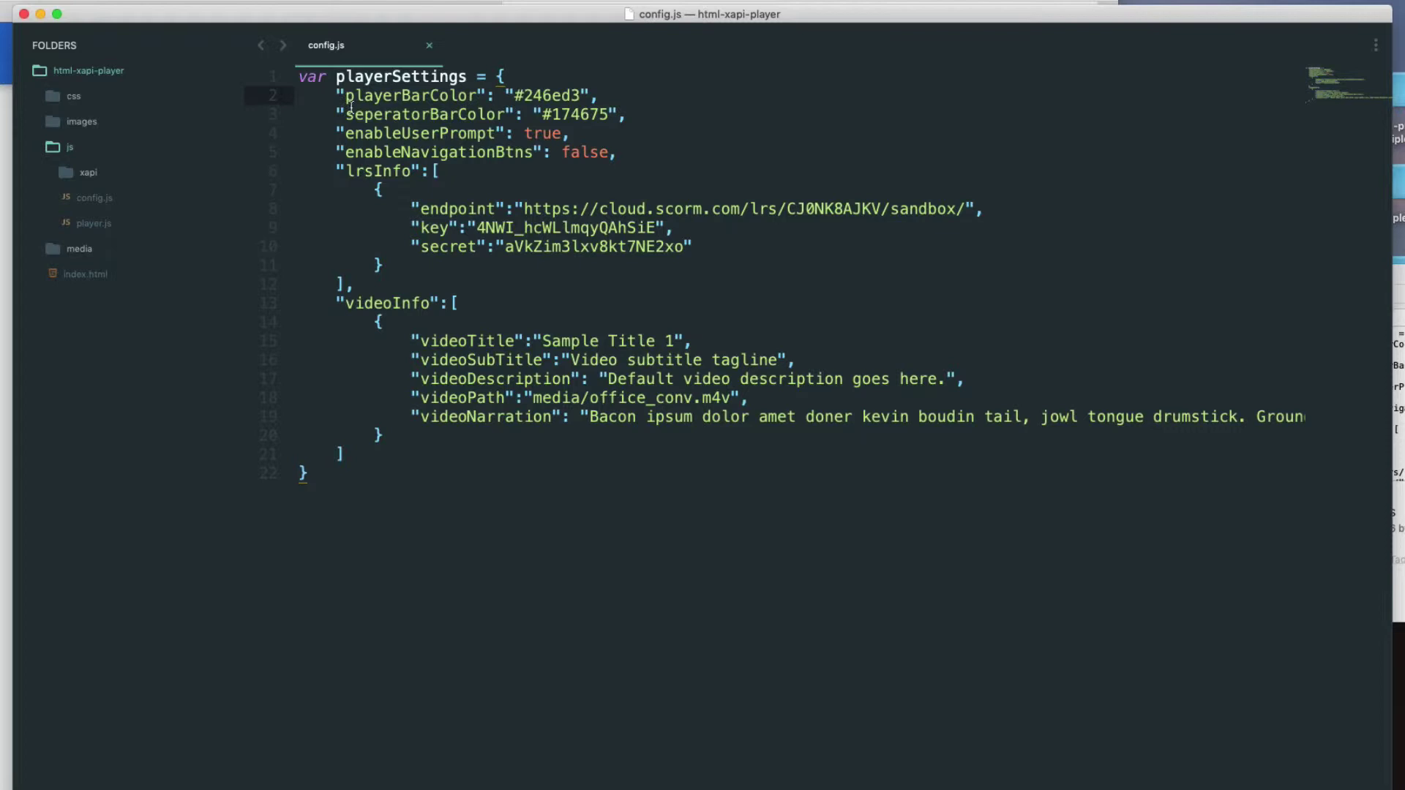
left_click(481, 95)
left_click(510, 94)
left_click(582, 95)
left_click(645, 378)
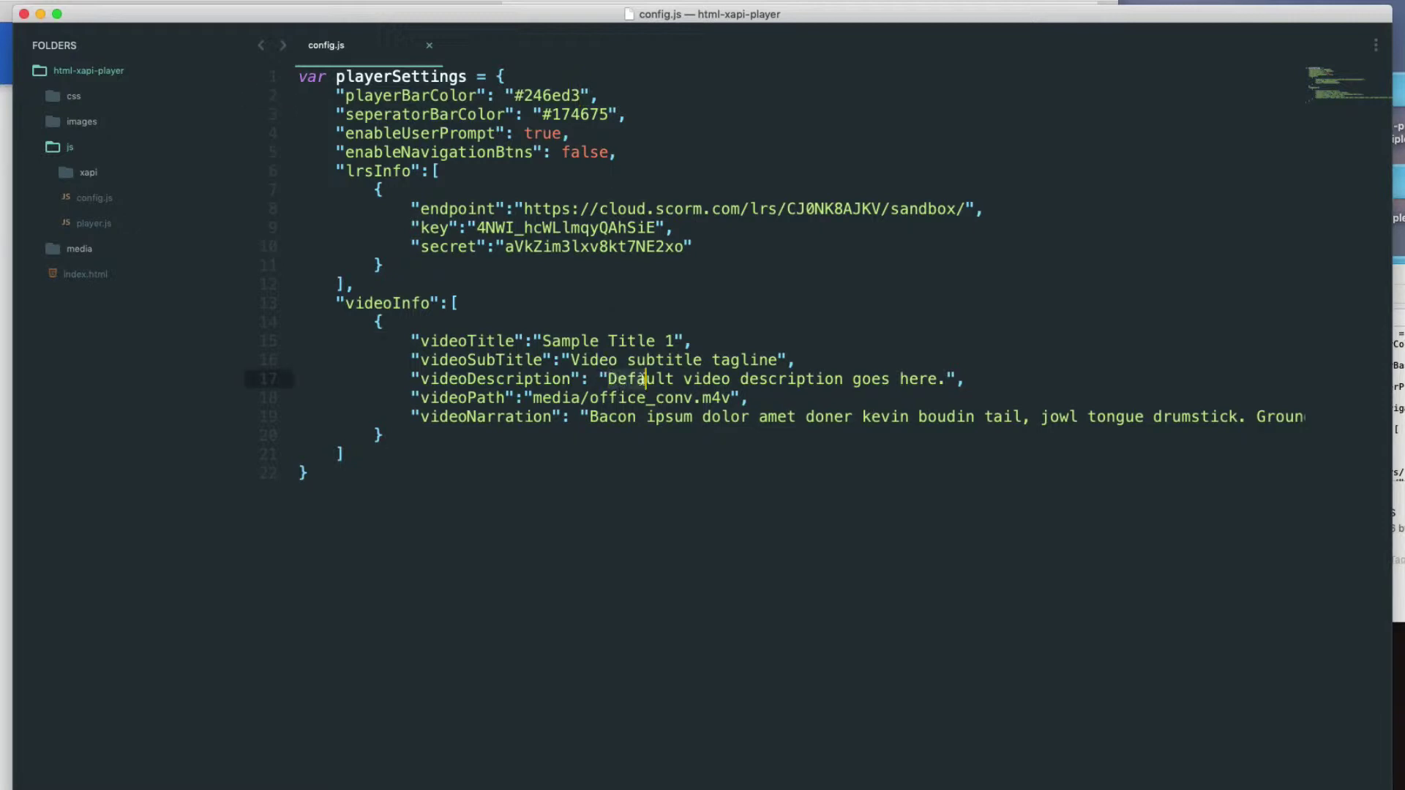
left_click_drag(644, 378, 834, 378)
left_click(951, 378)
left_click(601, 380)
left_click(811, 362)
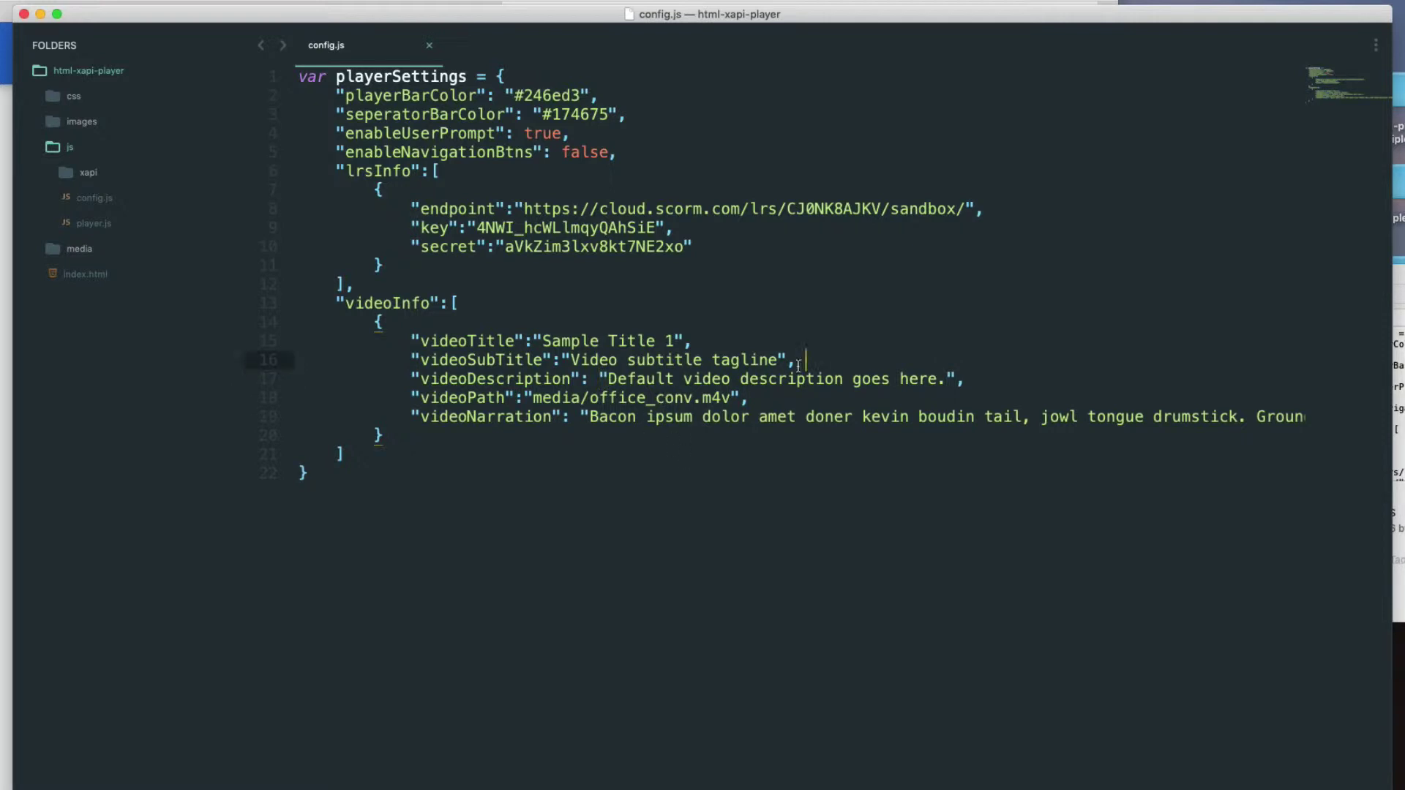
left_click(789, 362)
left_click(711, 246)
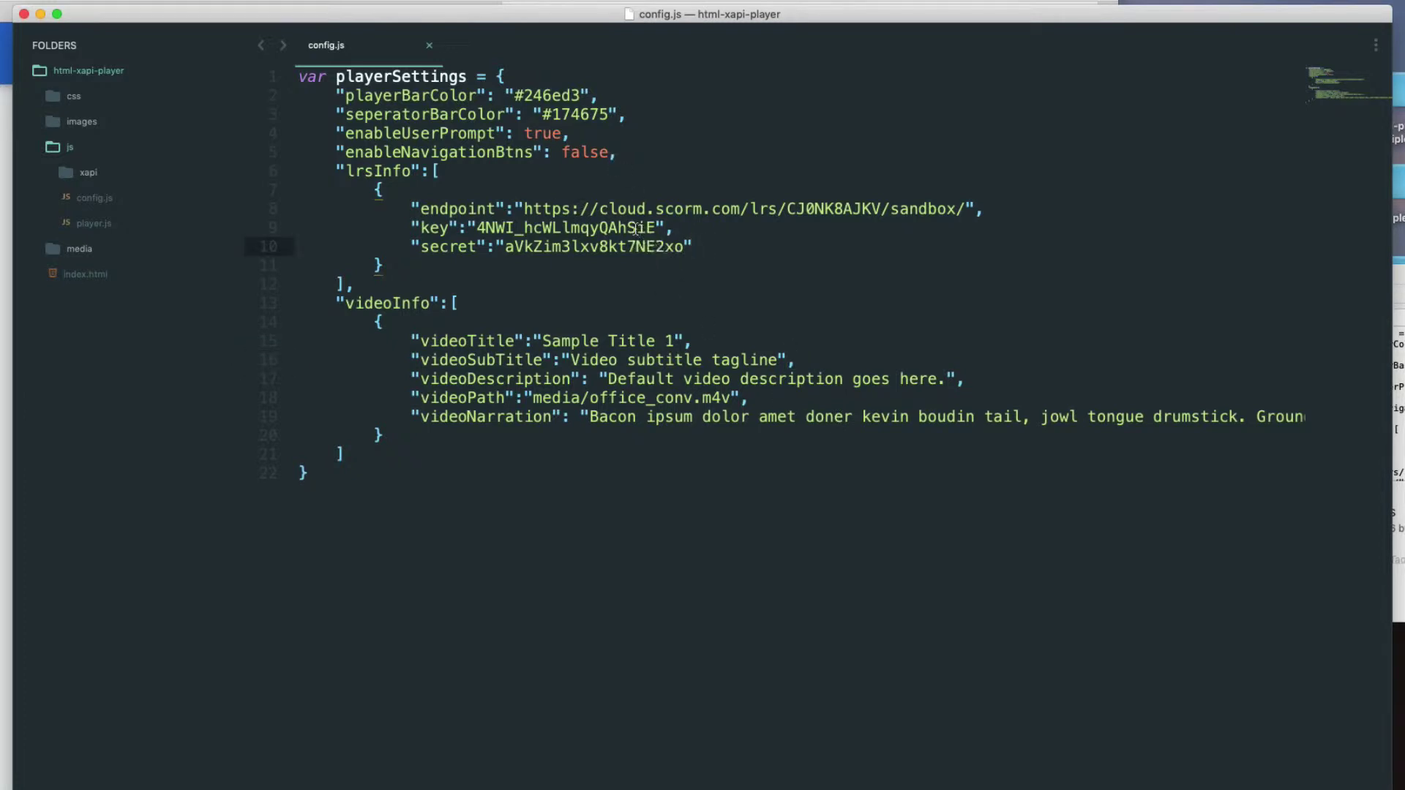
Examine the LRS key and secret, color, enableUserPrompt and enableNavigationBtns settings in config.js
left_click(696, 227)
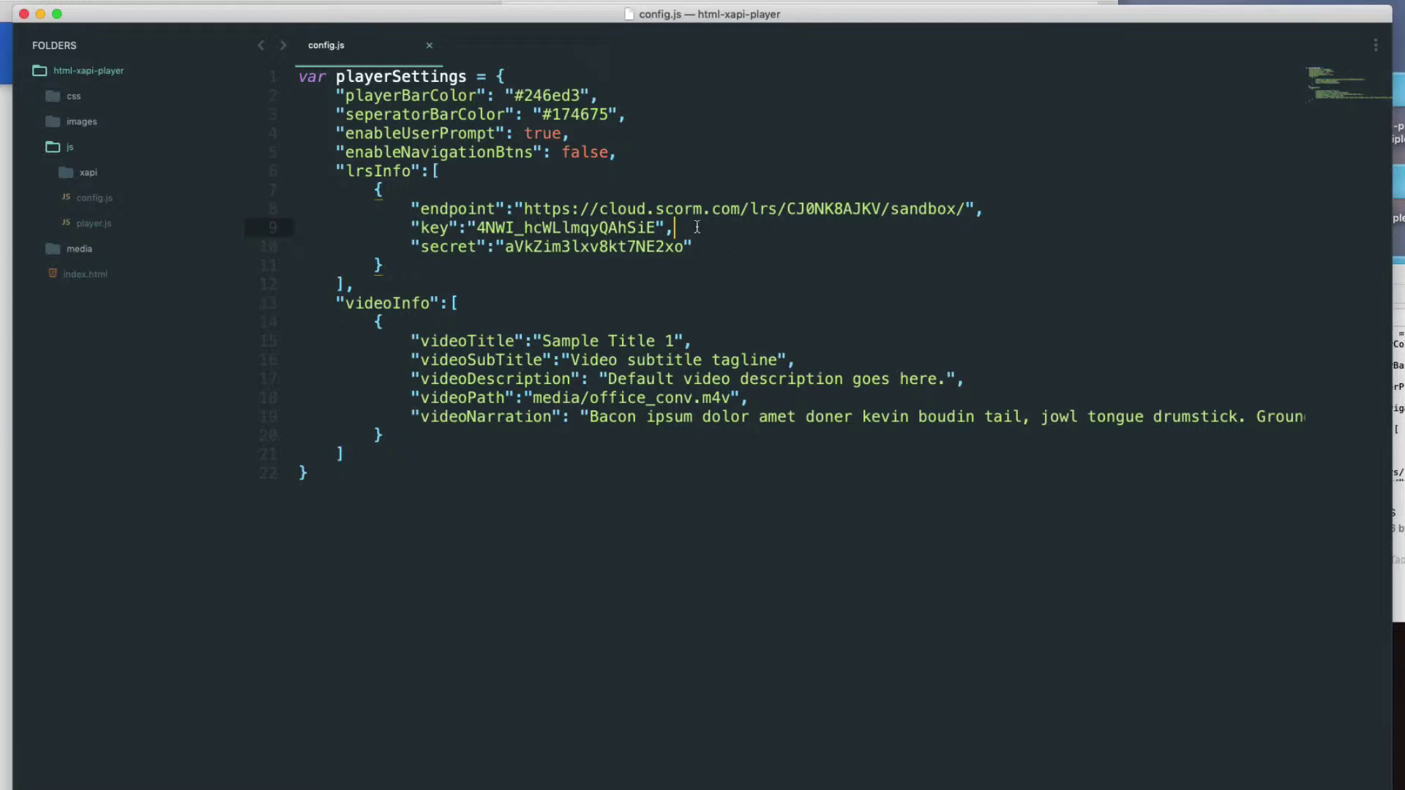
left_click(810, 243)
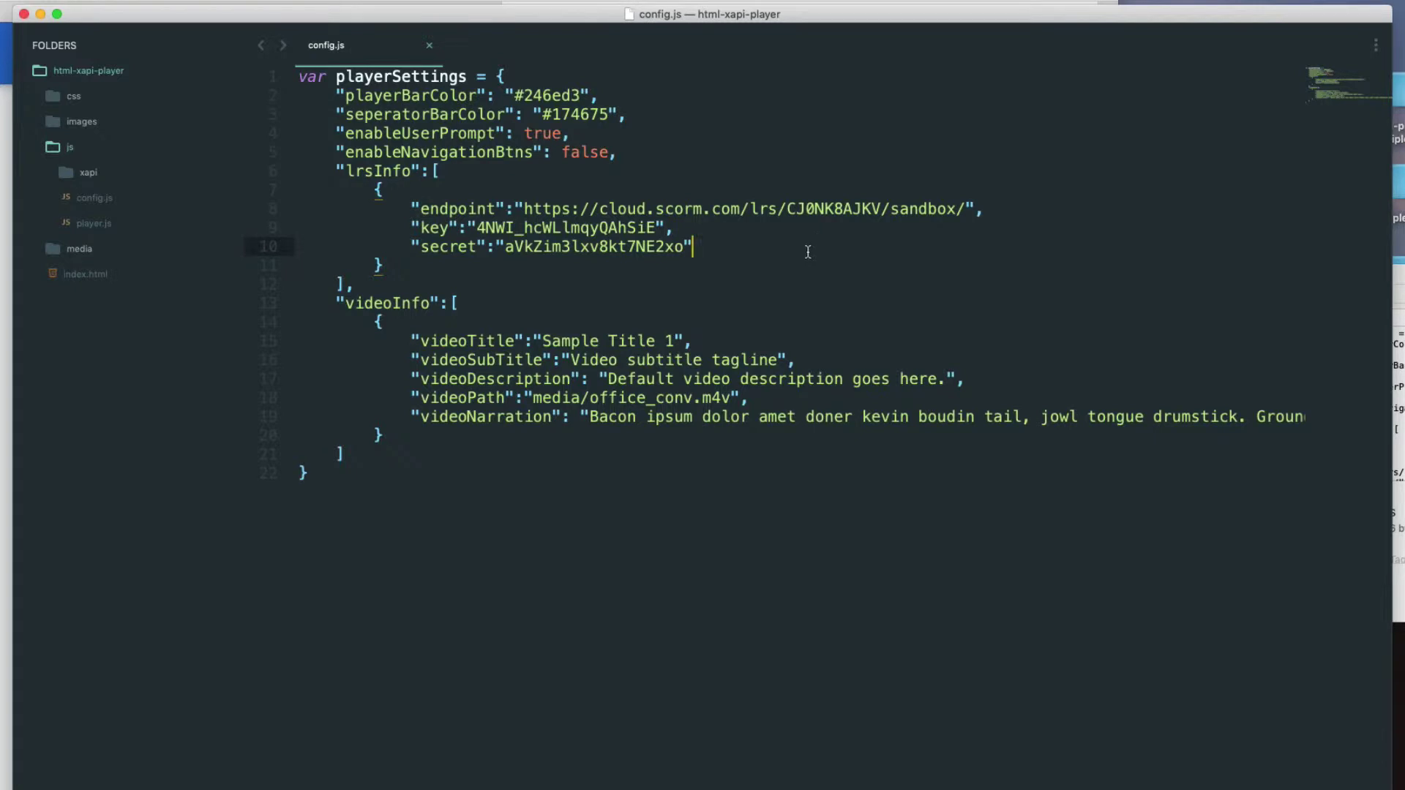
left_click(586, 104)
double_click(572, 103)
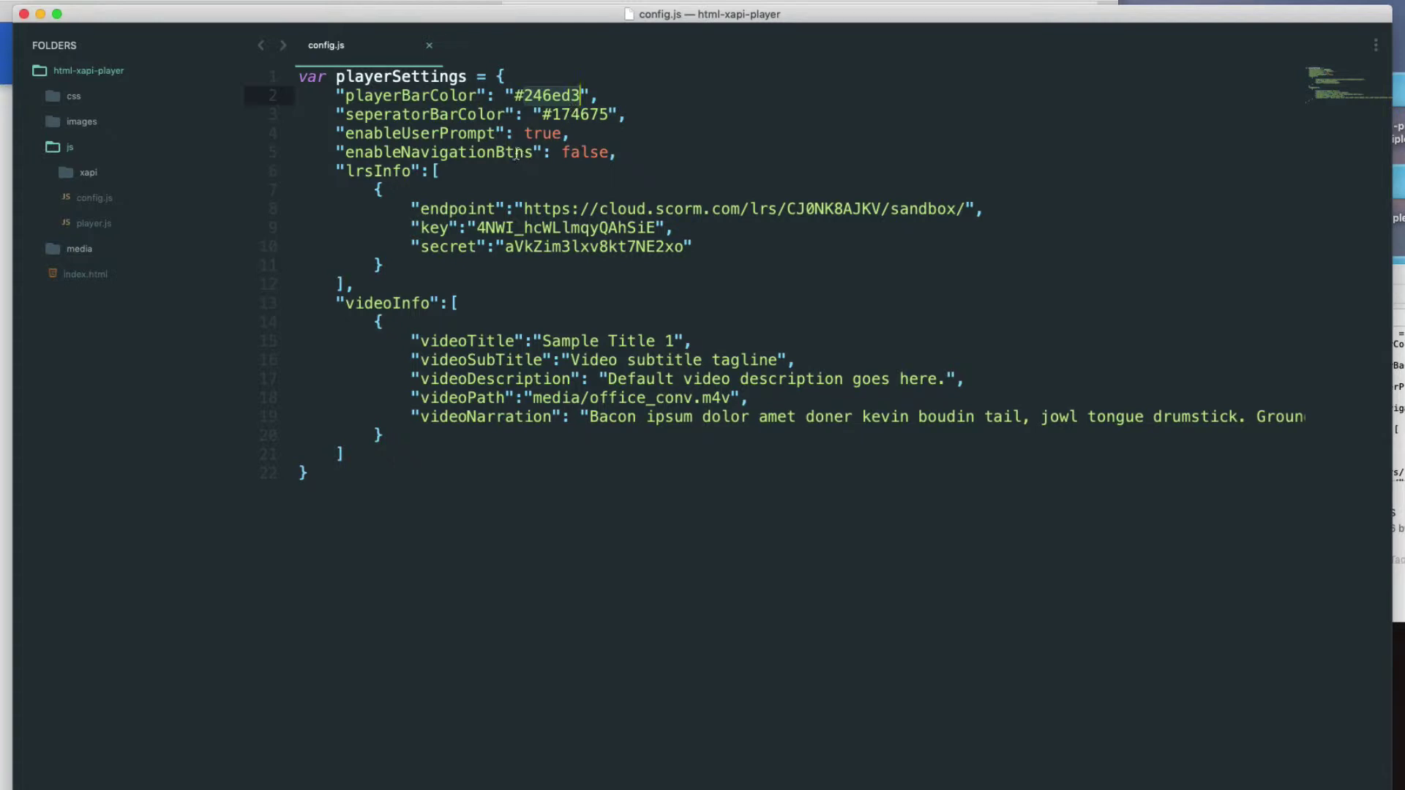
double_click(545, 135)
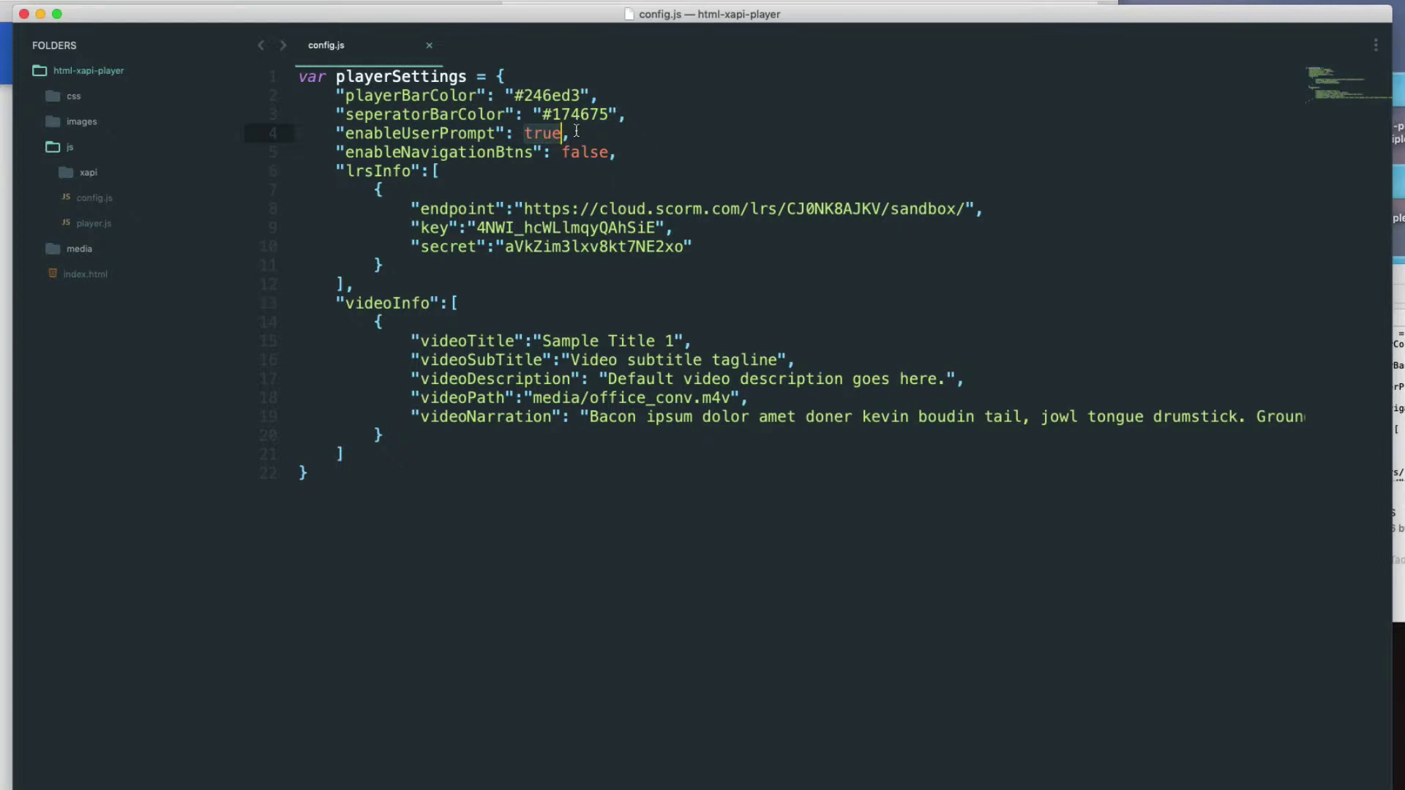
double_click(586, 151)
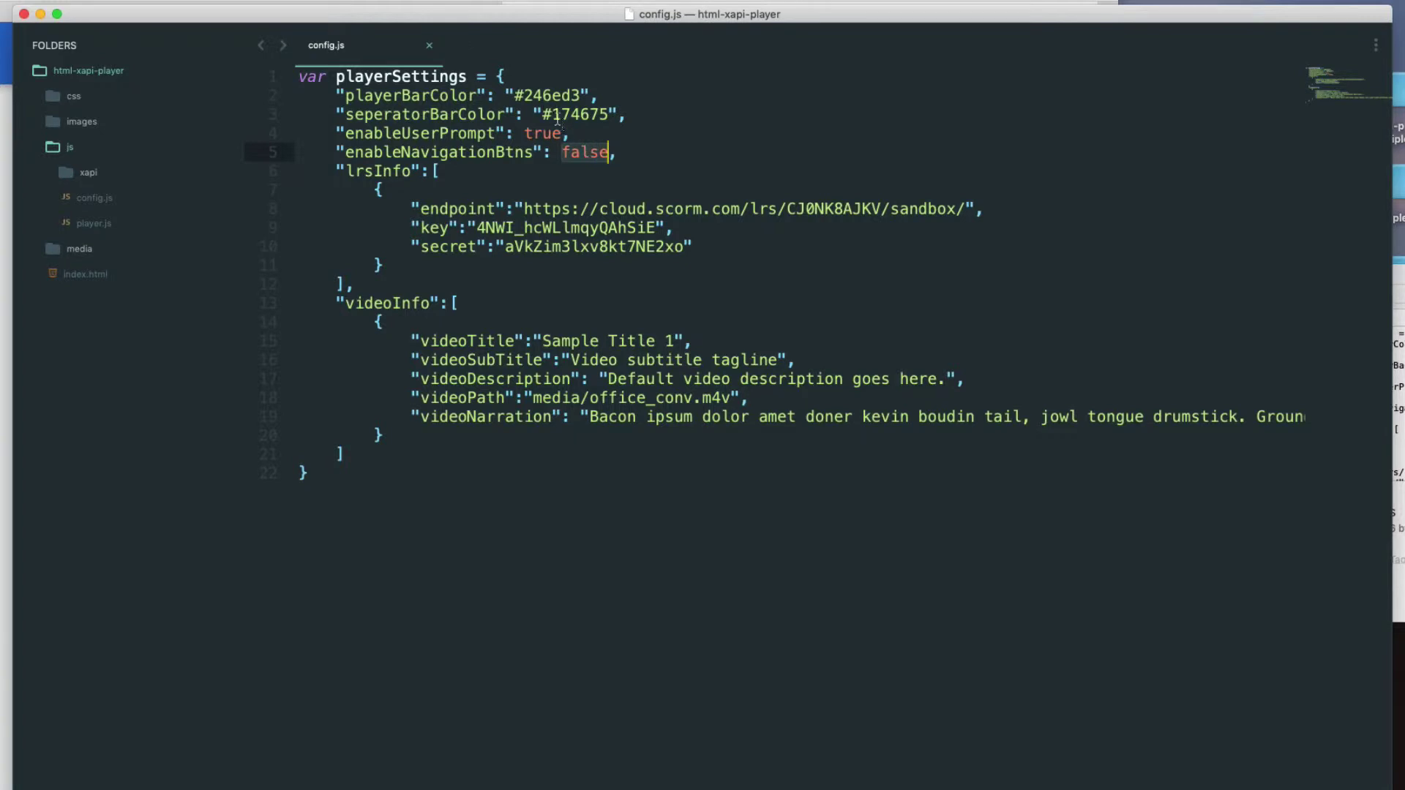
left_click(550, 115)
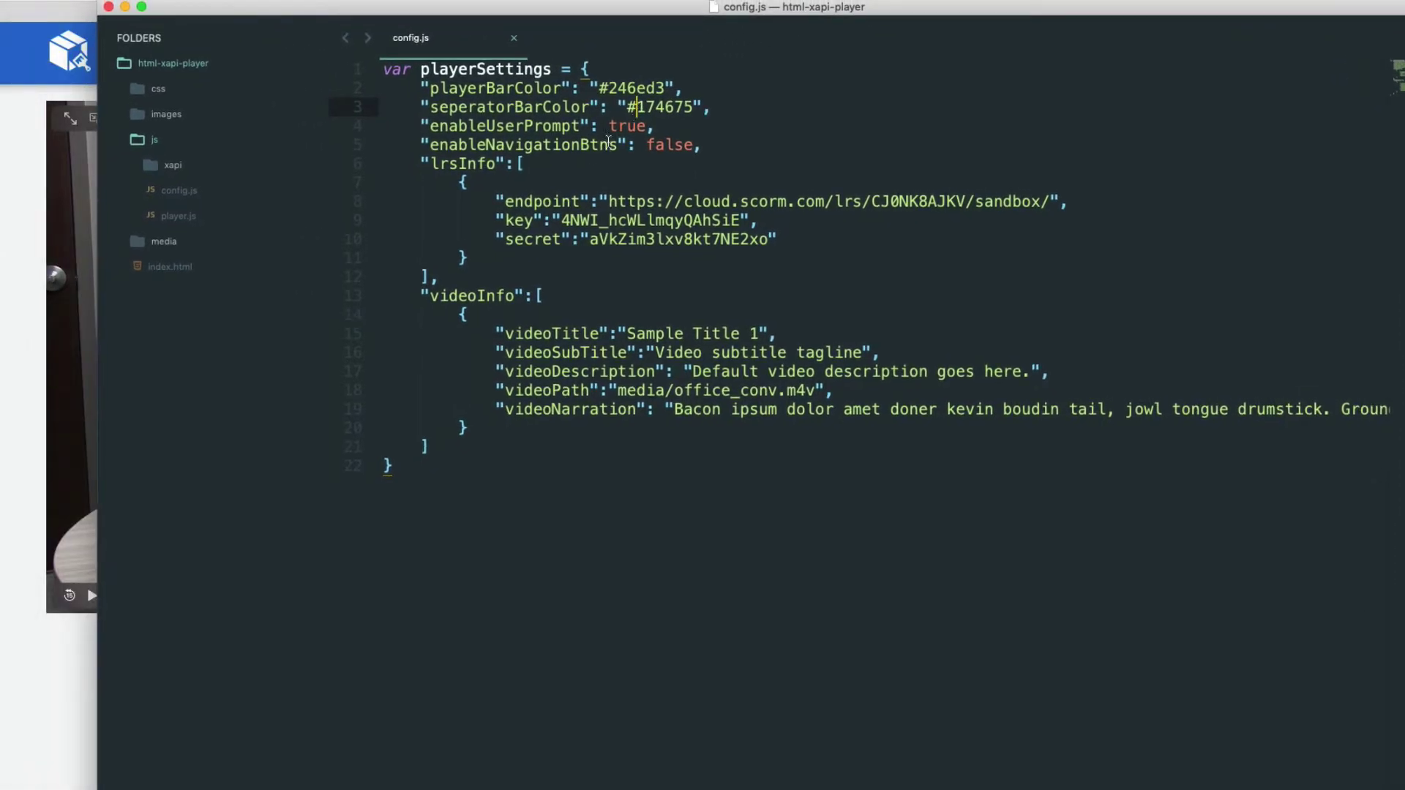
Set enableNavigationBtns to true in config.js and reload the video player page in Safari
double_click(667, 147)
type("true")
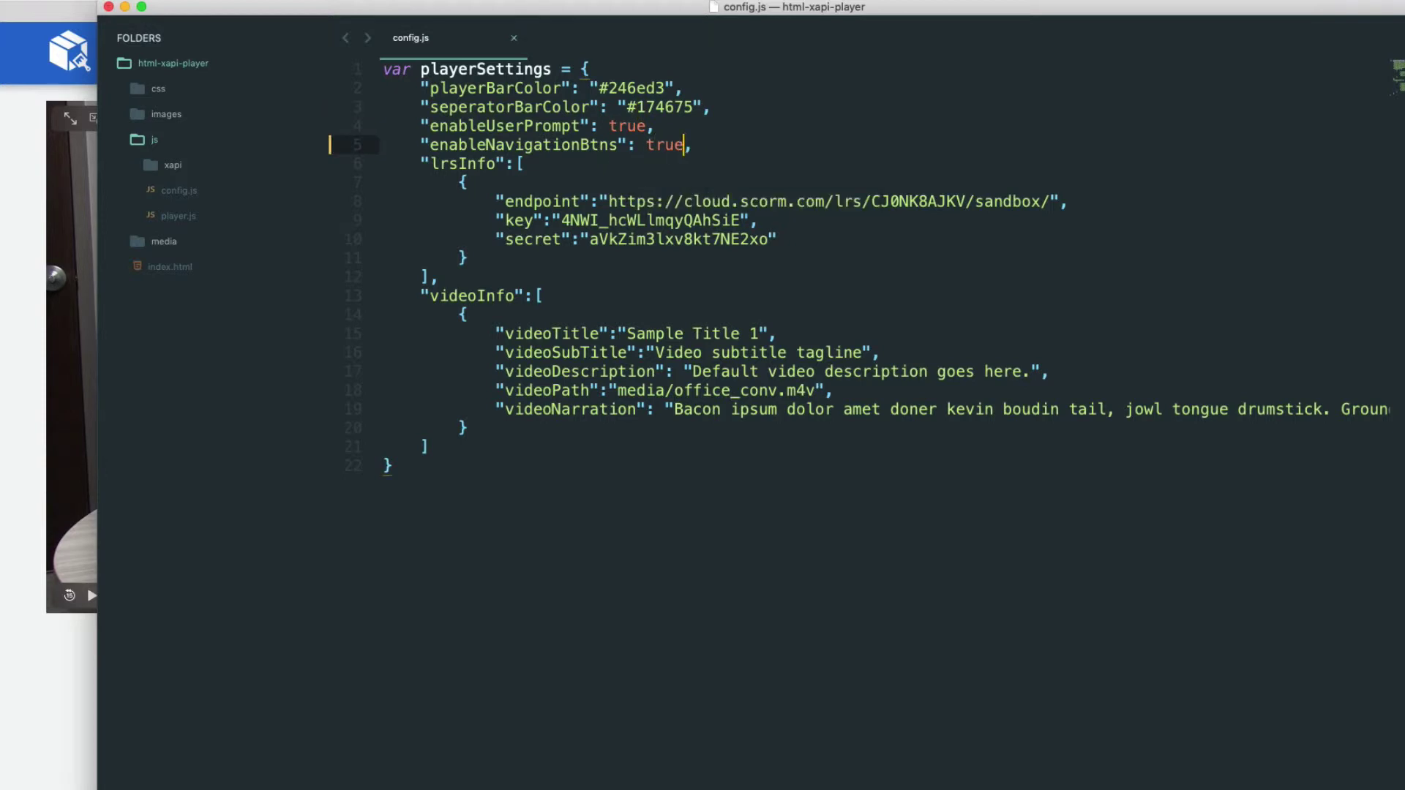
left_click(8, 210)
key("super+r")
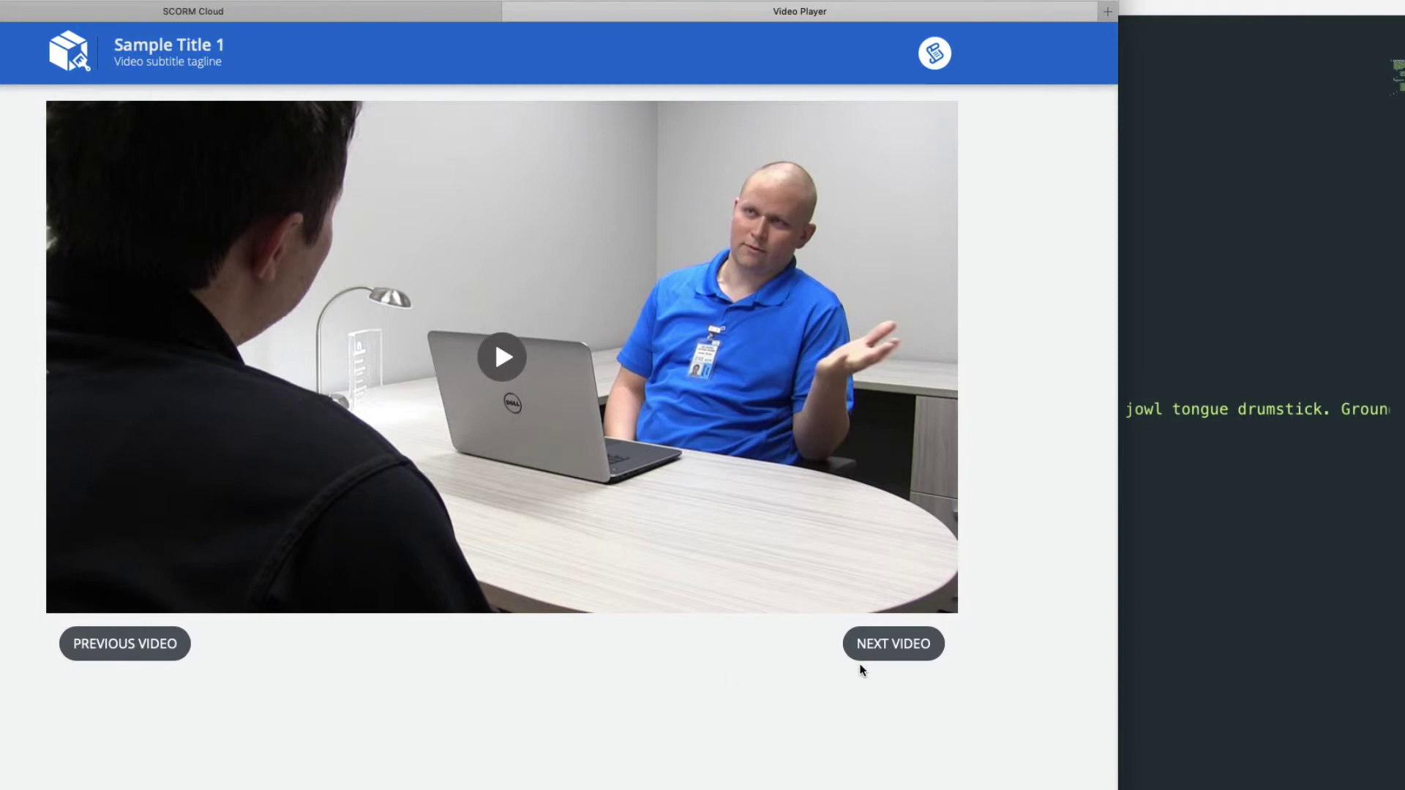
Back in the code editor, set enableNavigationBtns to false in config.js
left_click(1172, 291)
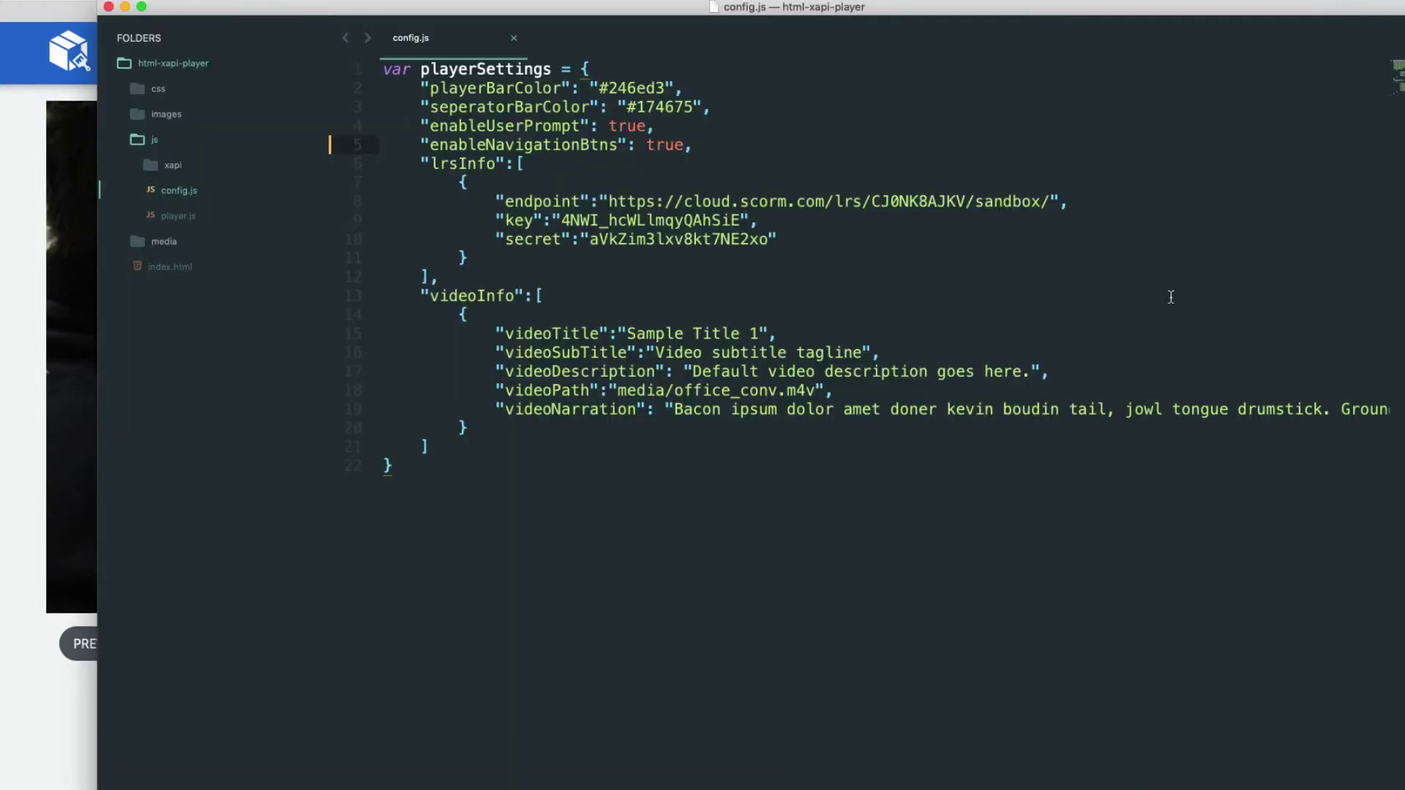
key("super+d")
type("false")
Go over the endpoint, key and secret entries of lrsInfo in config.js
double_click(540, 202)
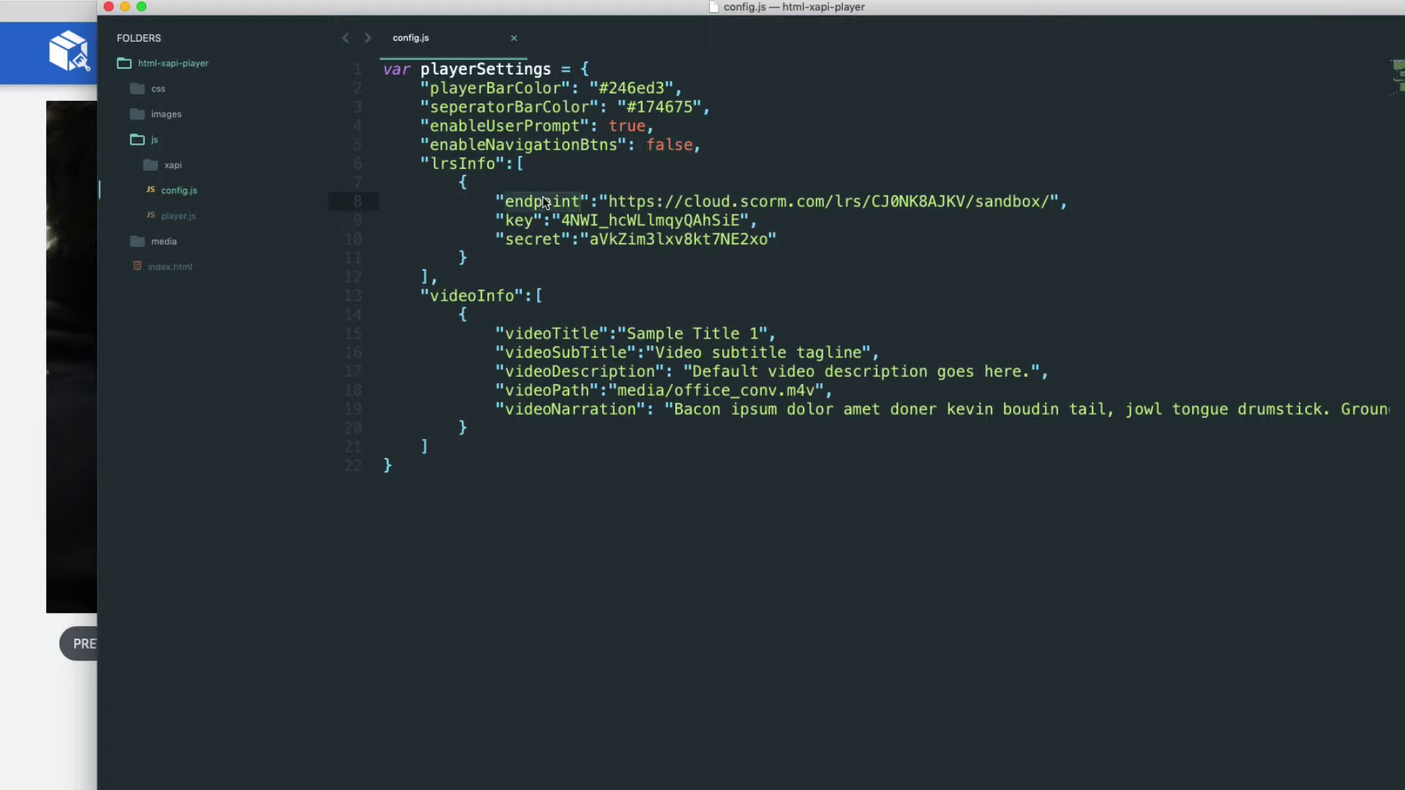
double_click(520, 221)
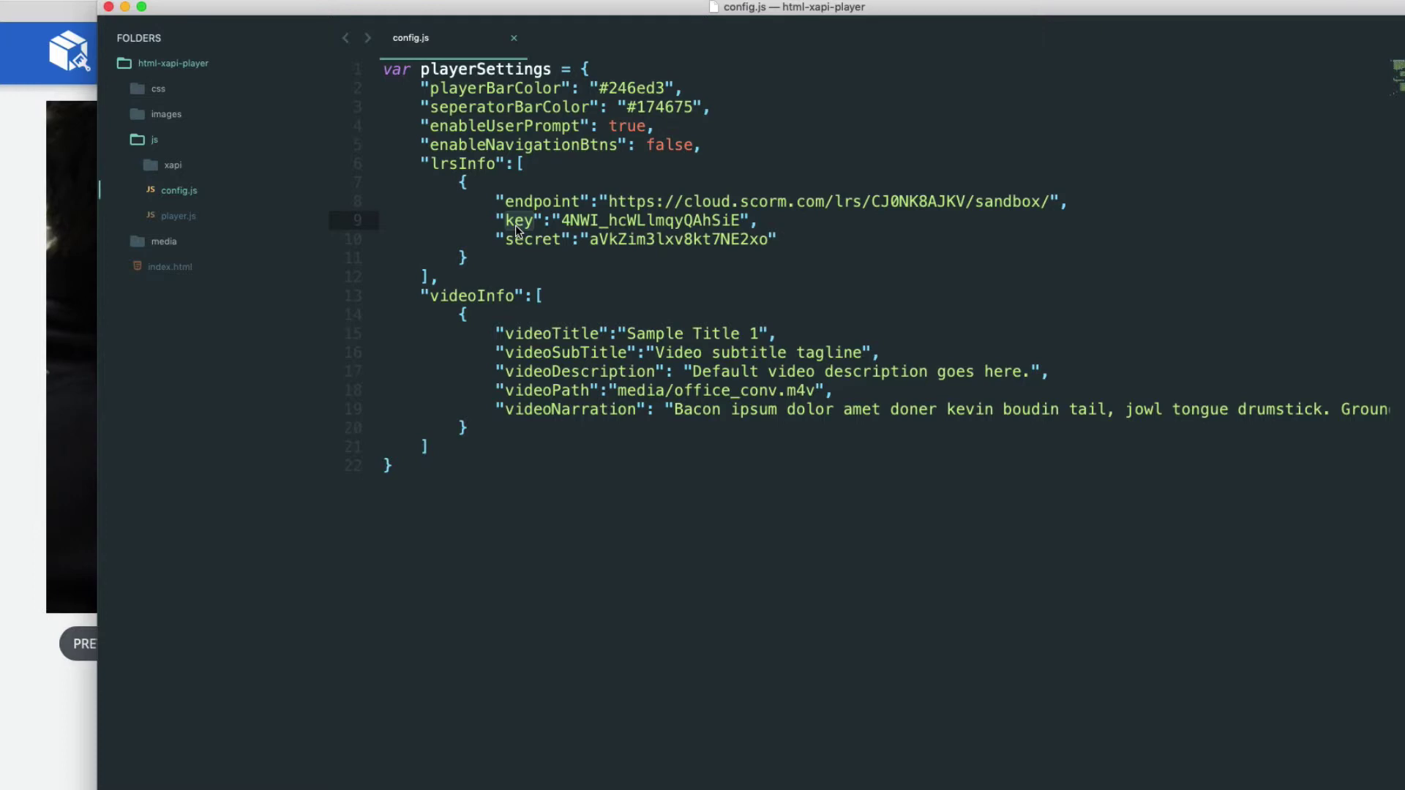
double_click(542, 240)
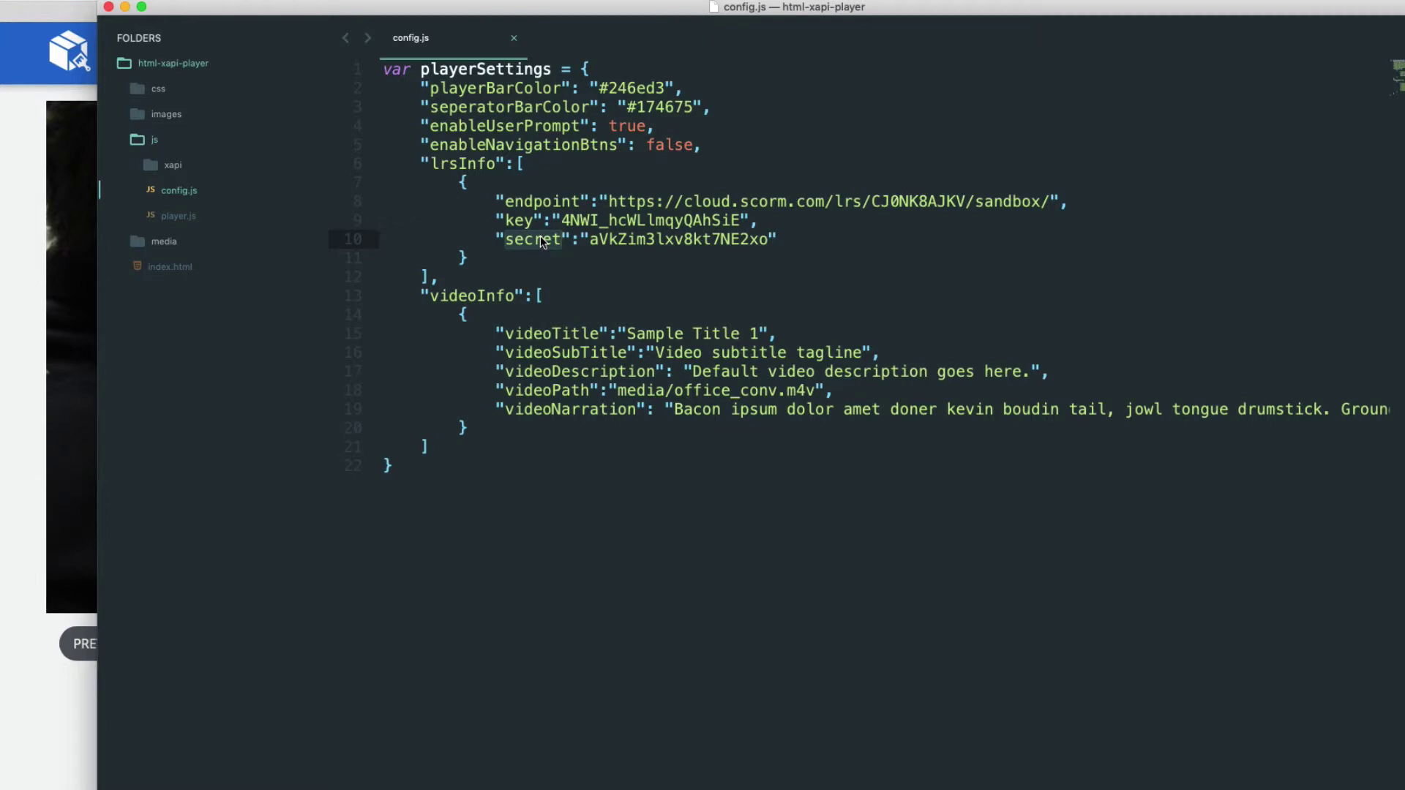
View the LRS Endpoints in SCORM Cloud in Safari and compare the sandbox endpoint URL with the endpoint in config.js
left_click(77, 33)
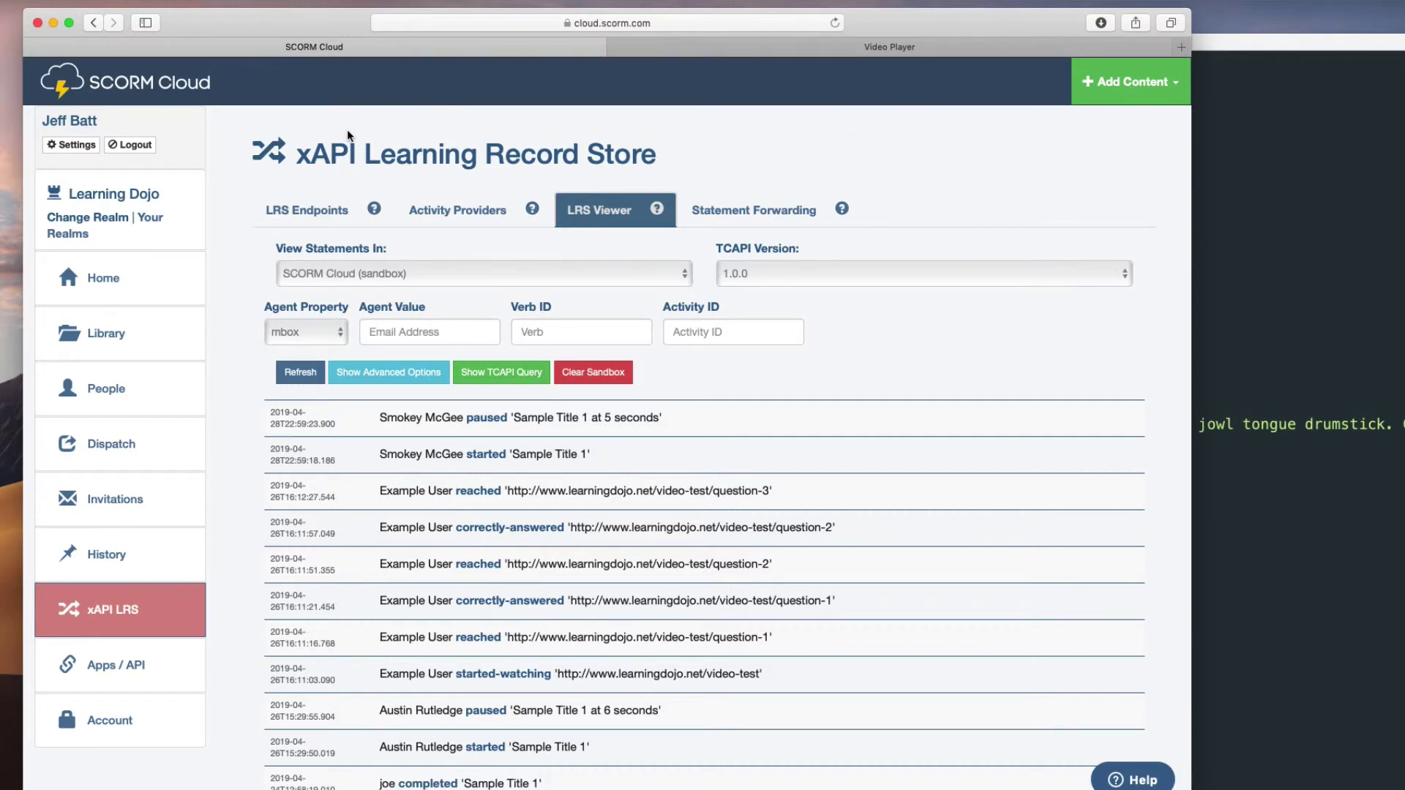
left_click(328, 213)
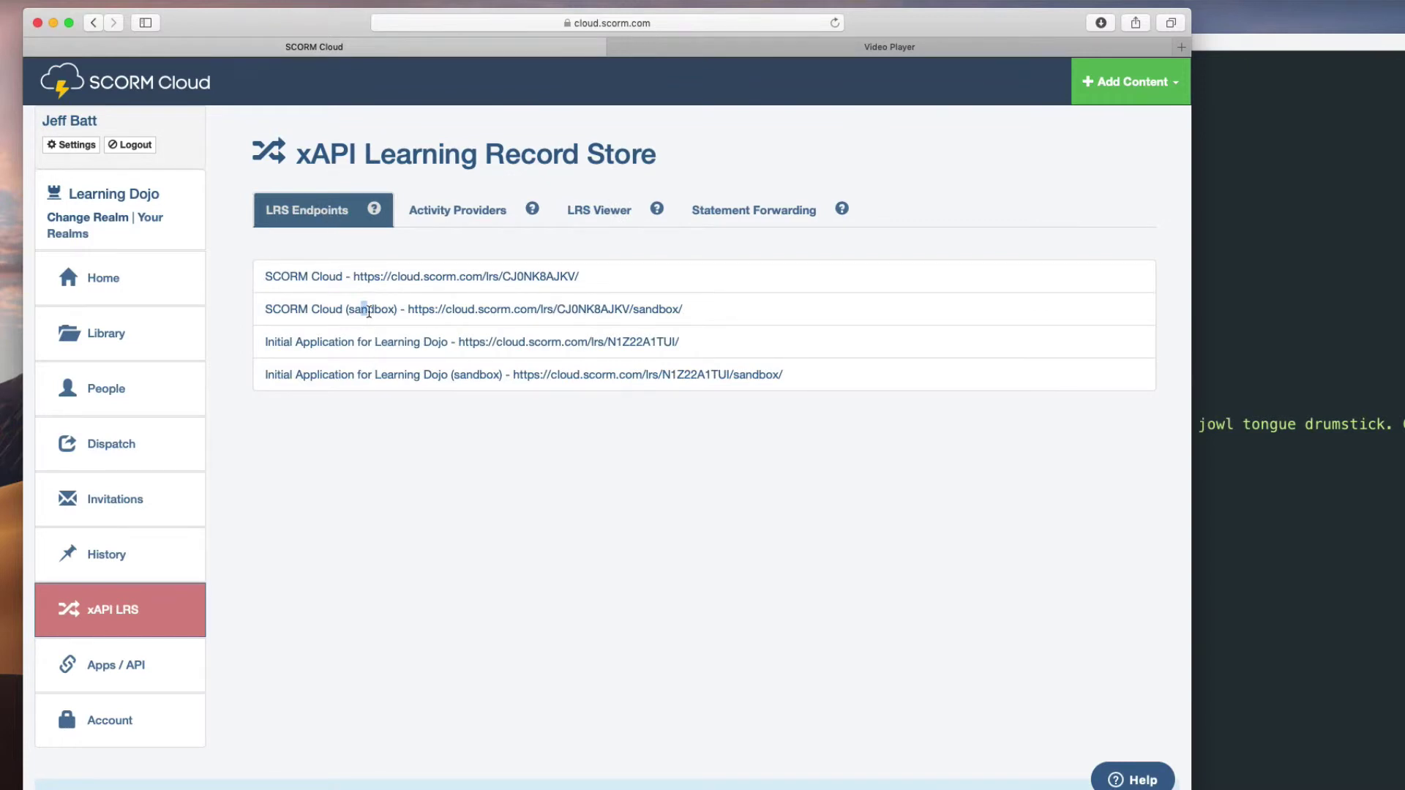
left_click_drag(362, 309, 683, 310)
triple_click(693, 308)
left_click(429, 316)
left_click(1207, 410)
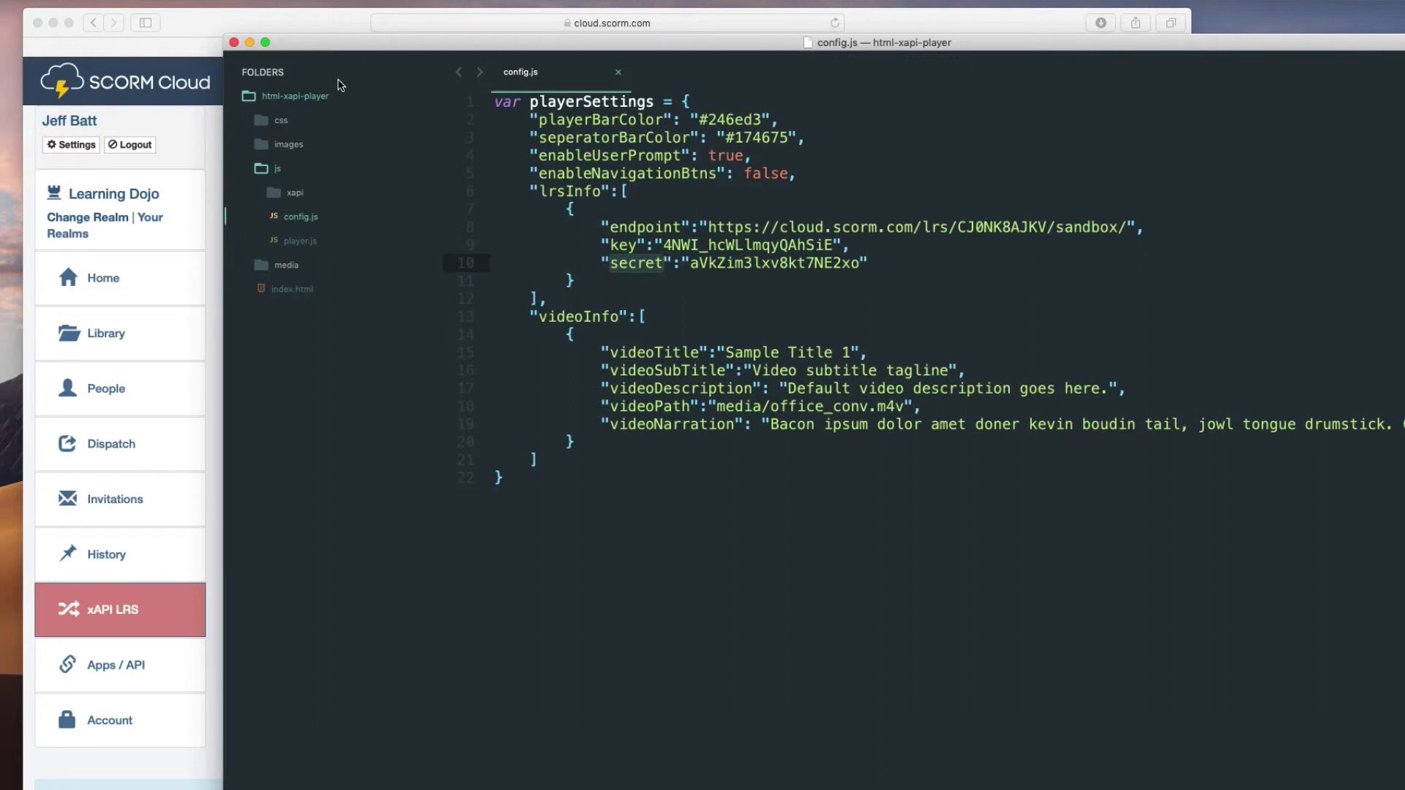
left_click(206, 150)
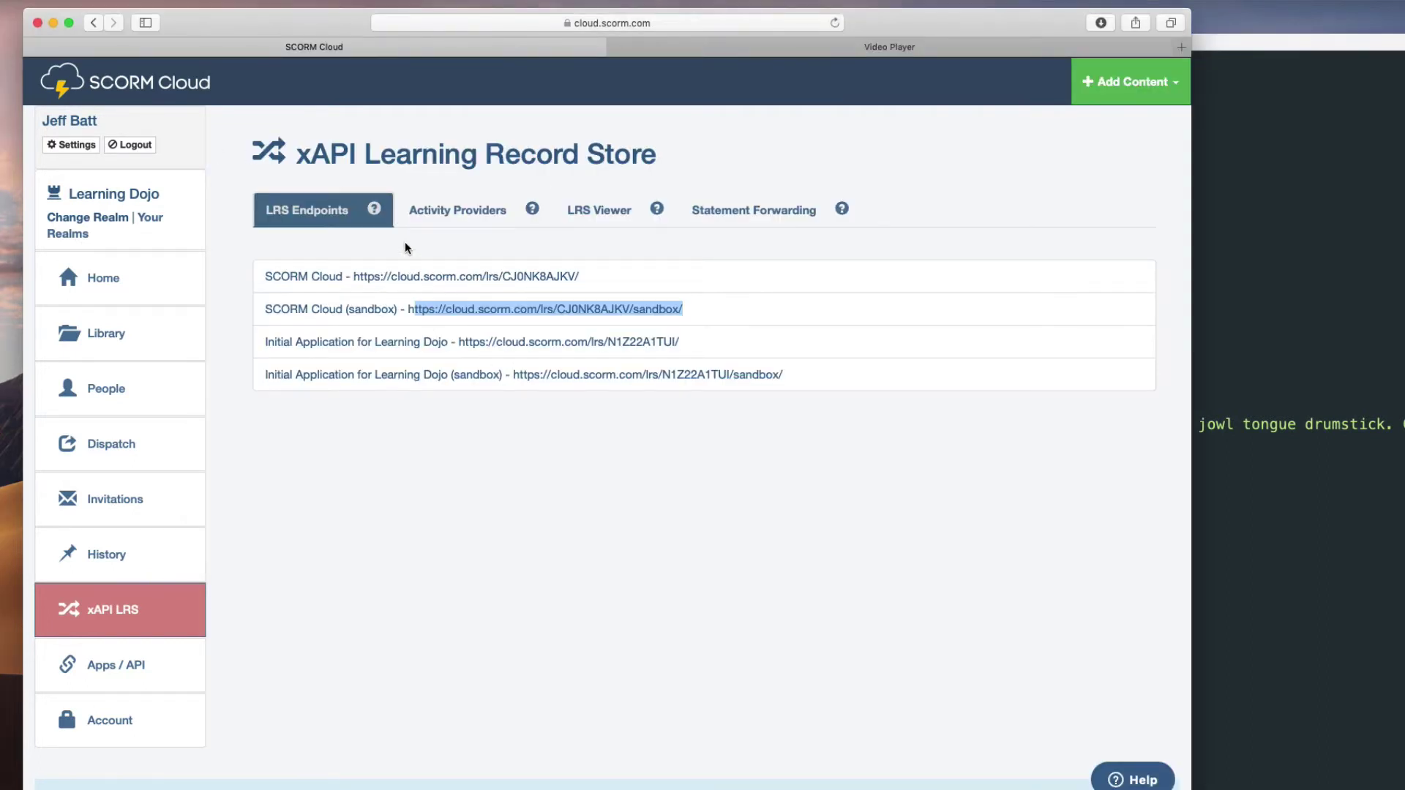
key("super+Tab")
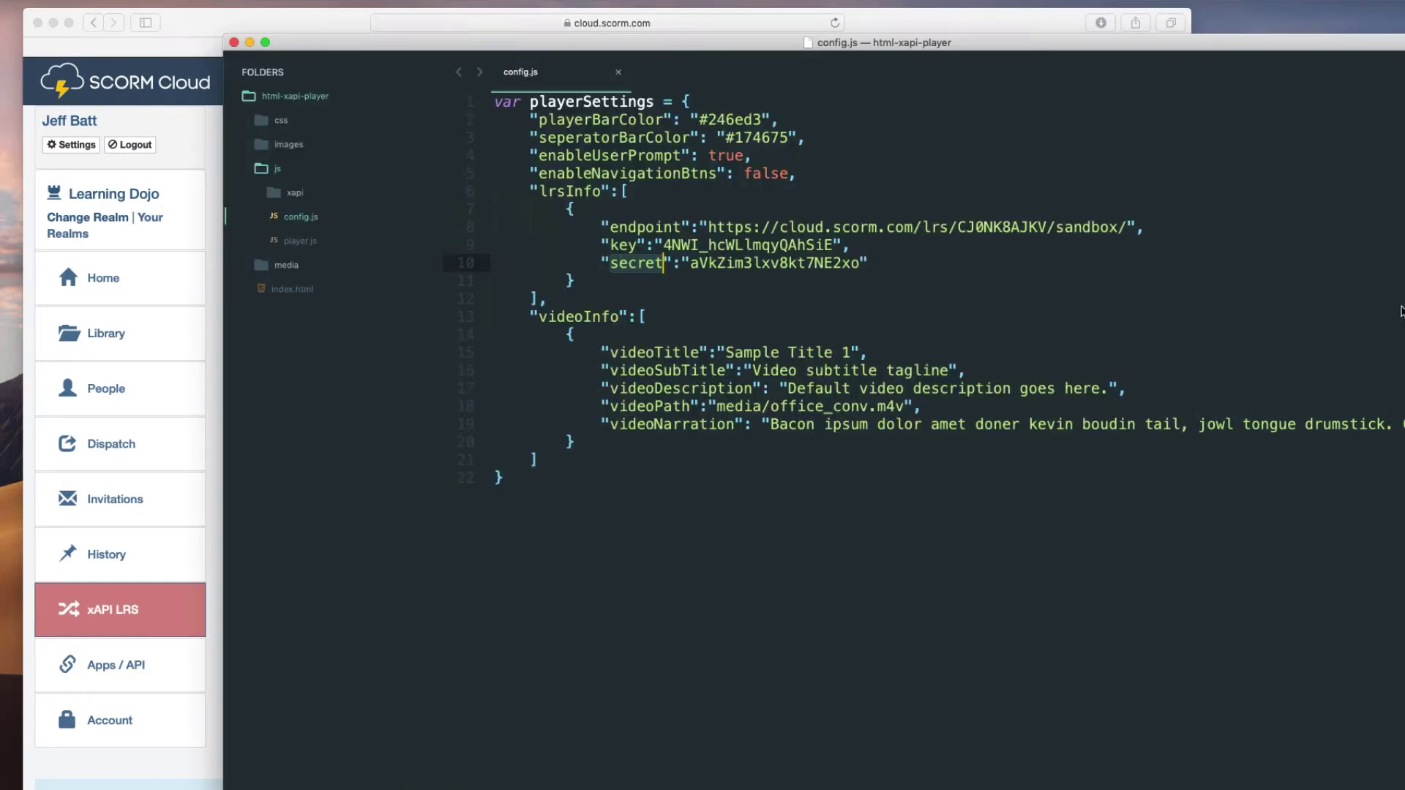
View the Activity Providers in SCORM Cloud and compare the Sample App's key and secret with those in config.js
left_click(201, 200)
left_click(443, 213)
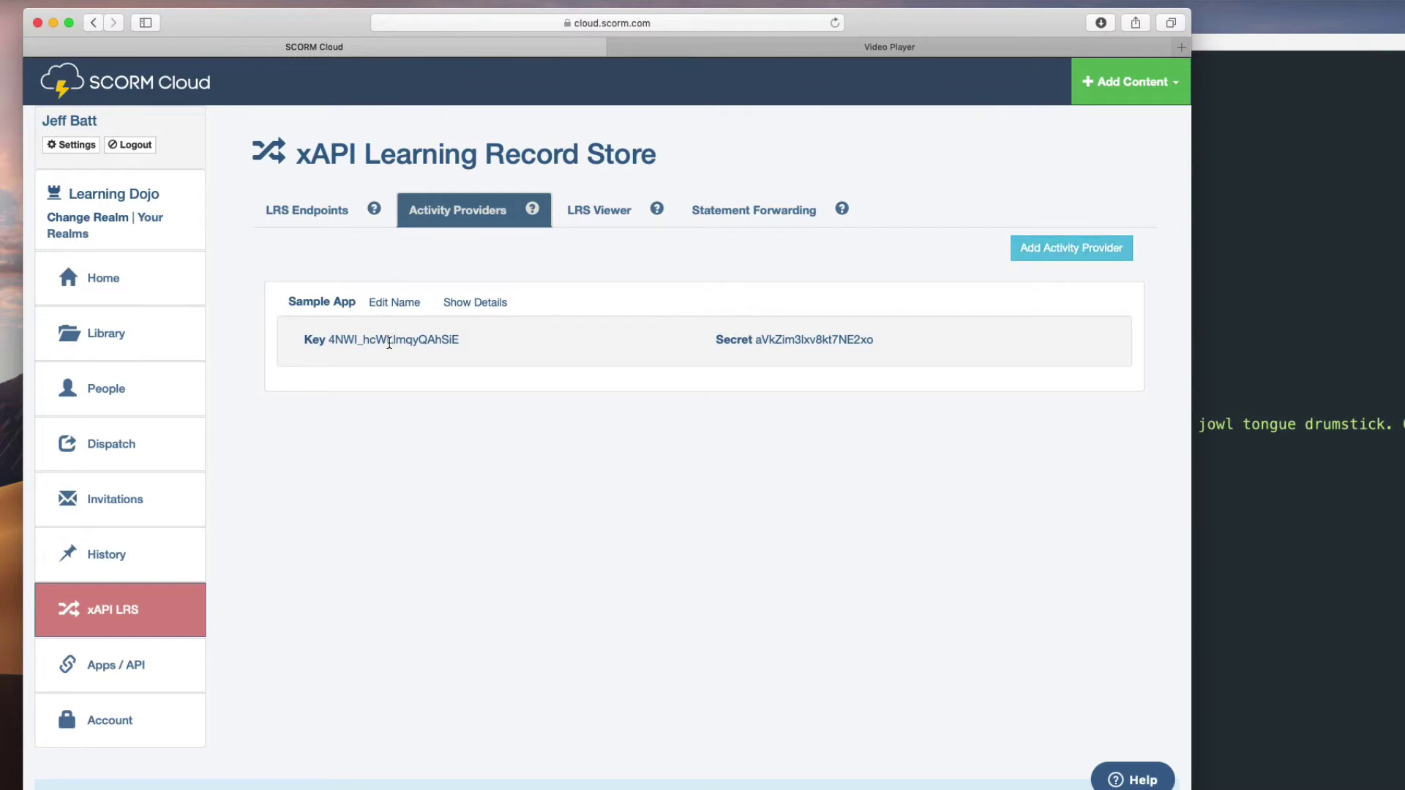
triple_click(390, 340)
left_click(1234, 352)
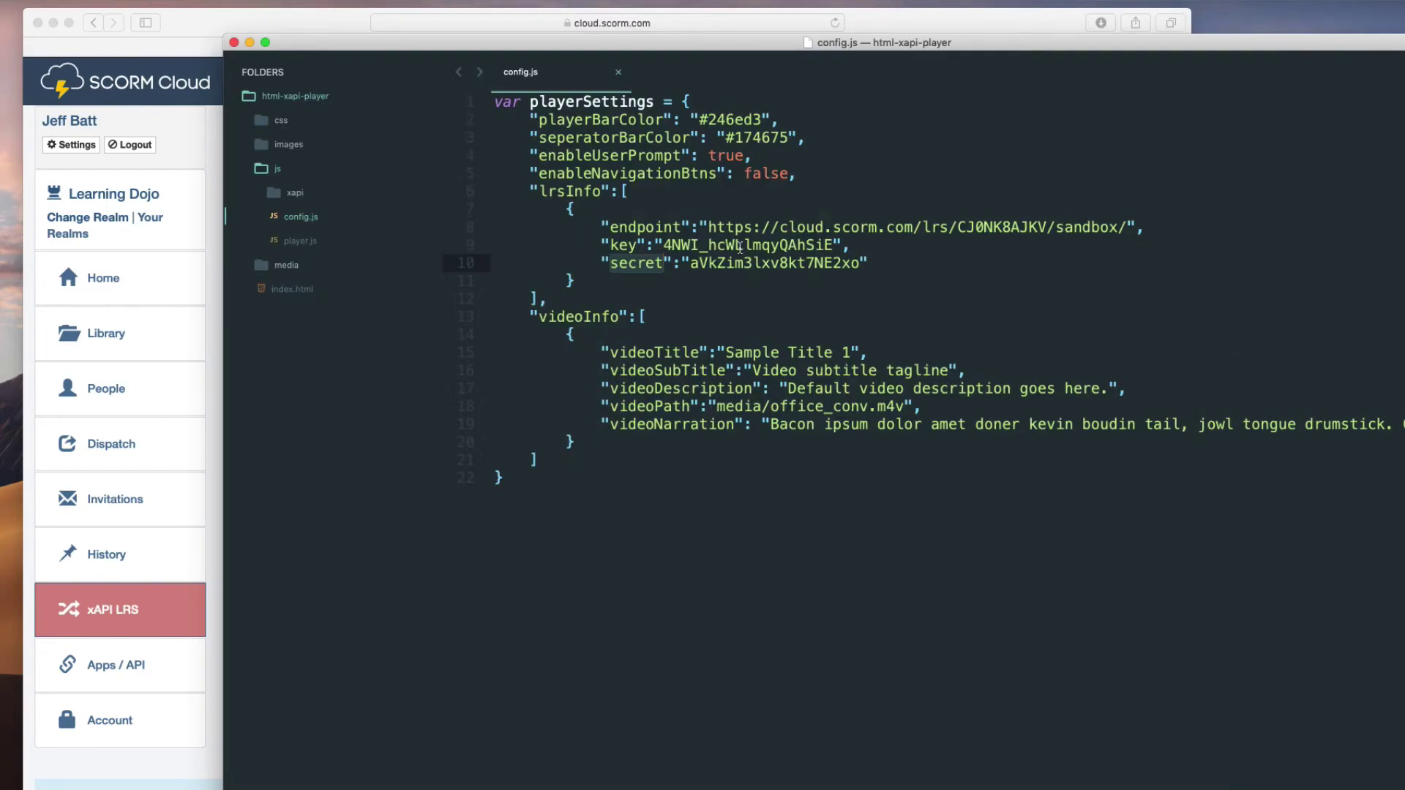
left_click(211, 249)
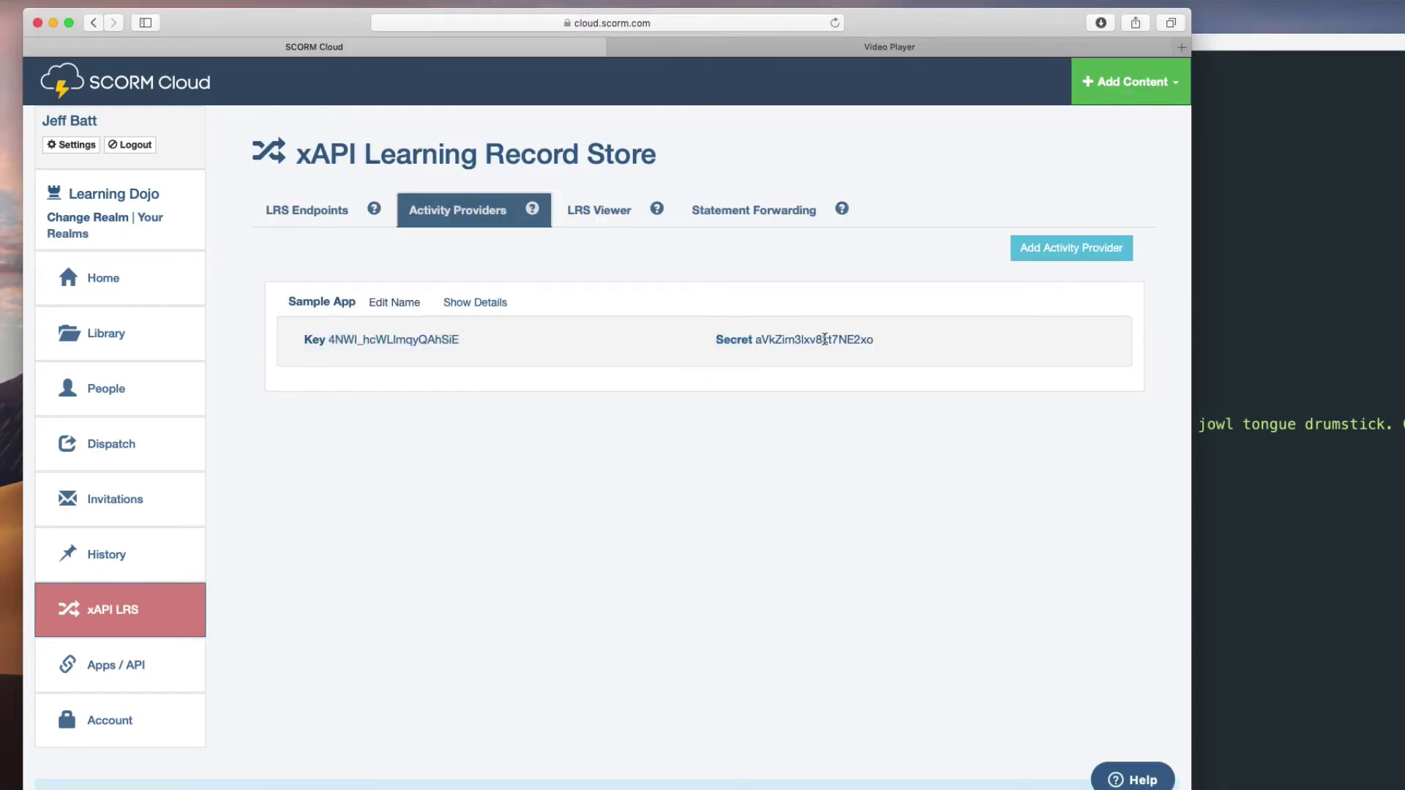
double_click(824, 340)
left_click(1222, 349)
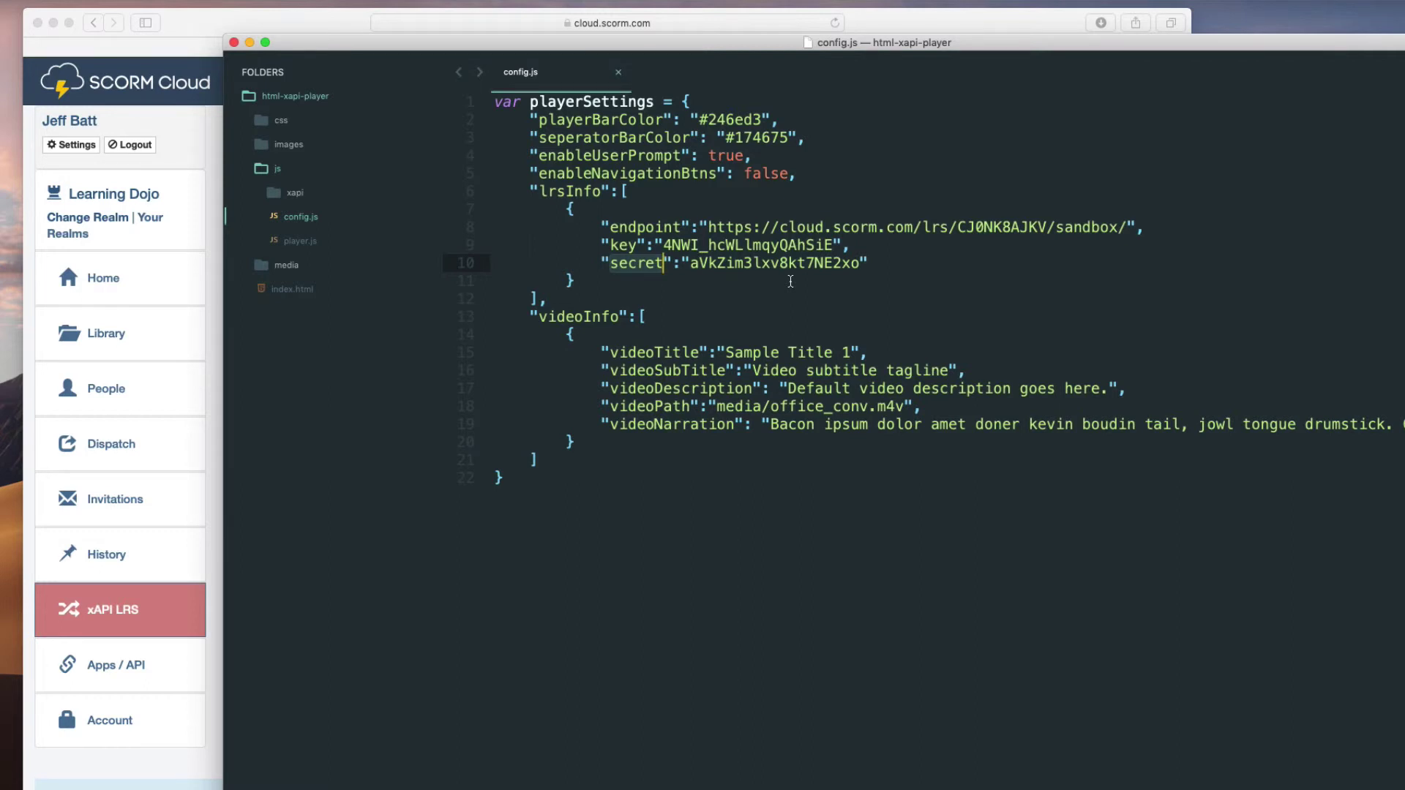
Examine where the videoInfo and lrsInfo blocks begin in config.js
left_click(556, 319)
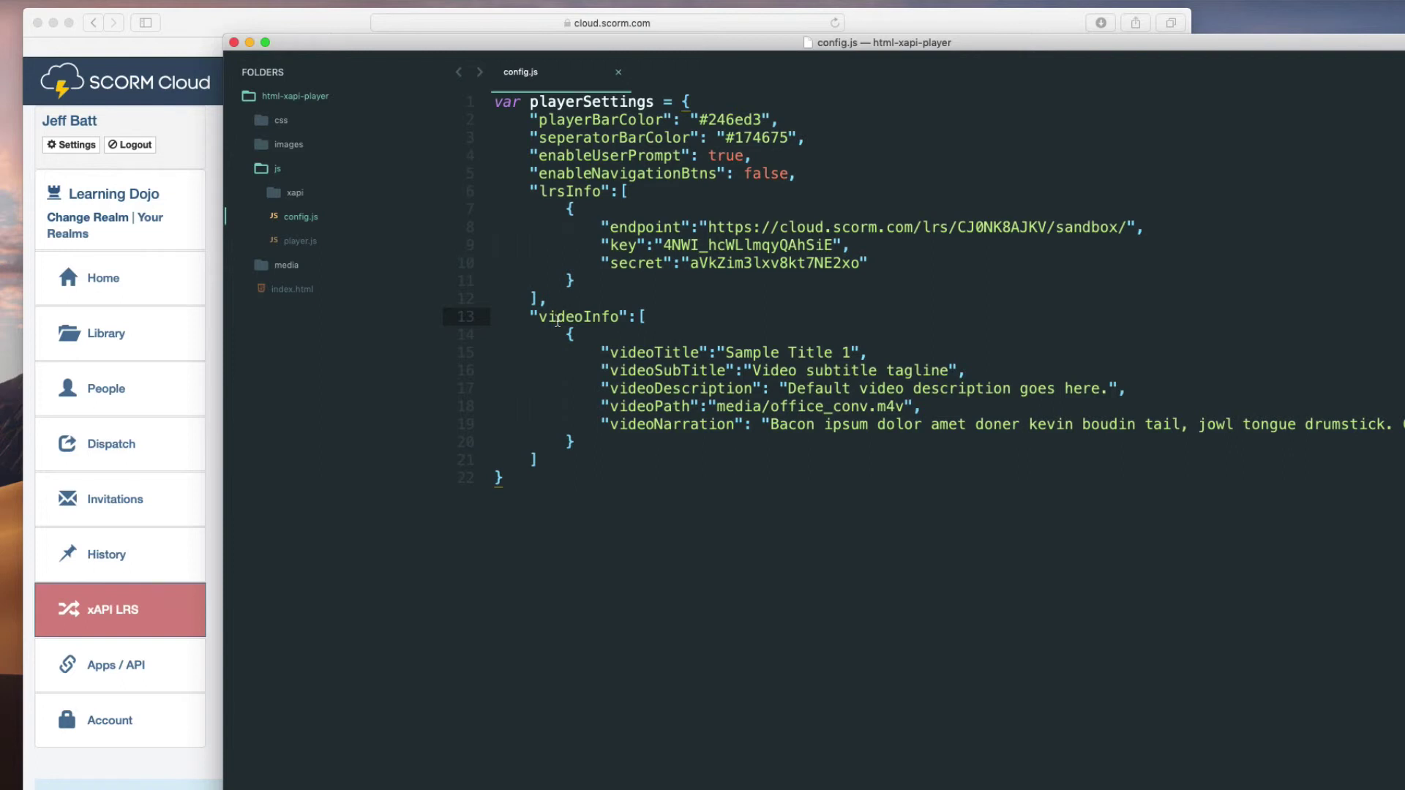
left_click(583, 191)
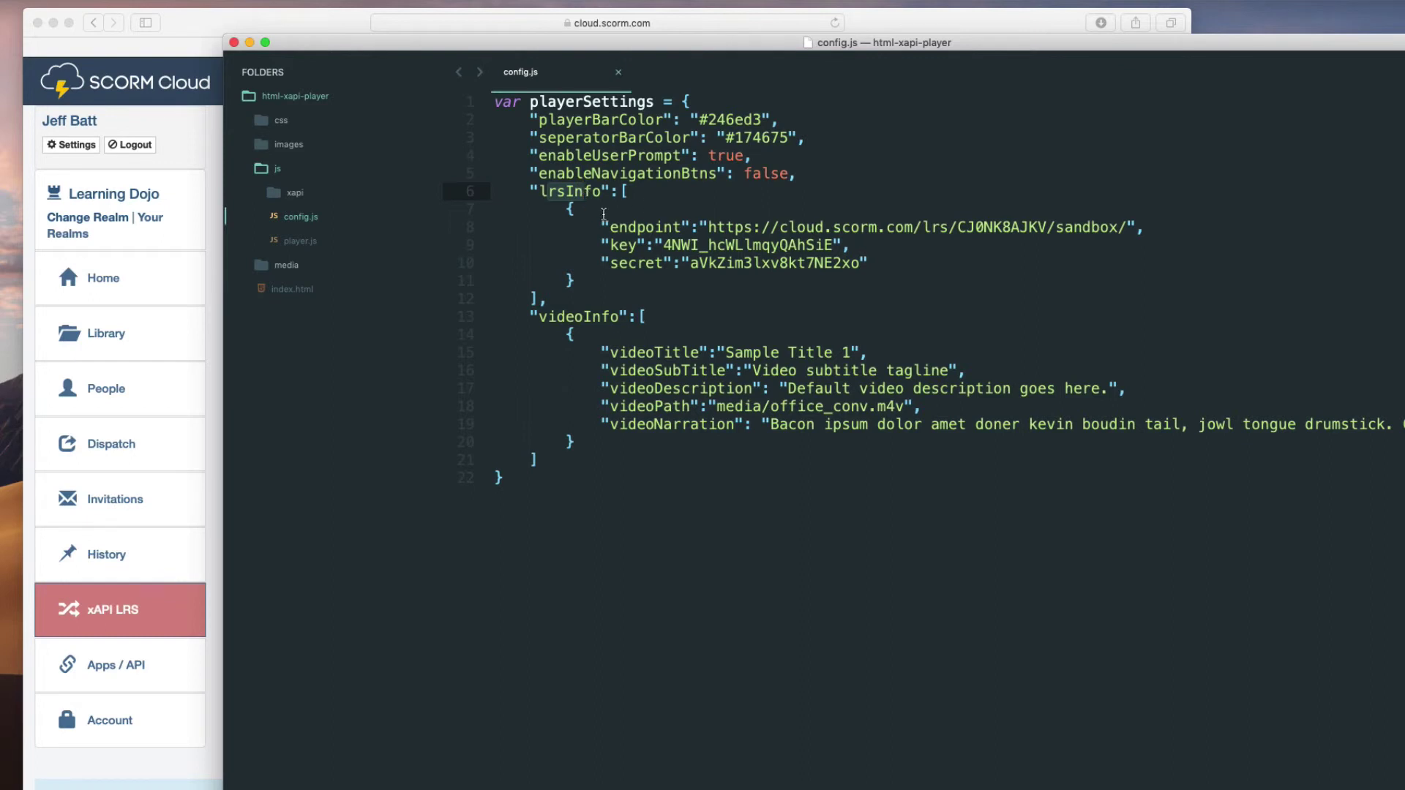
key("Down")
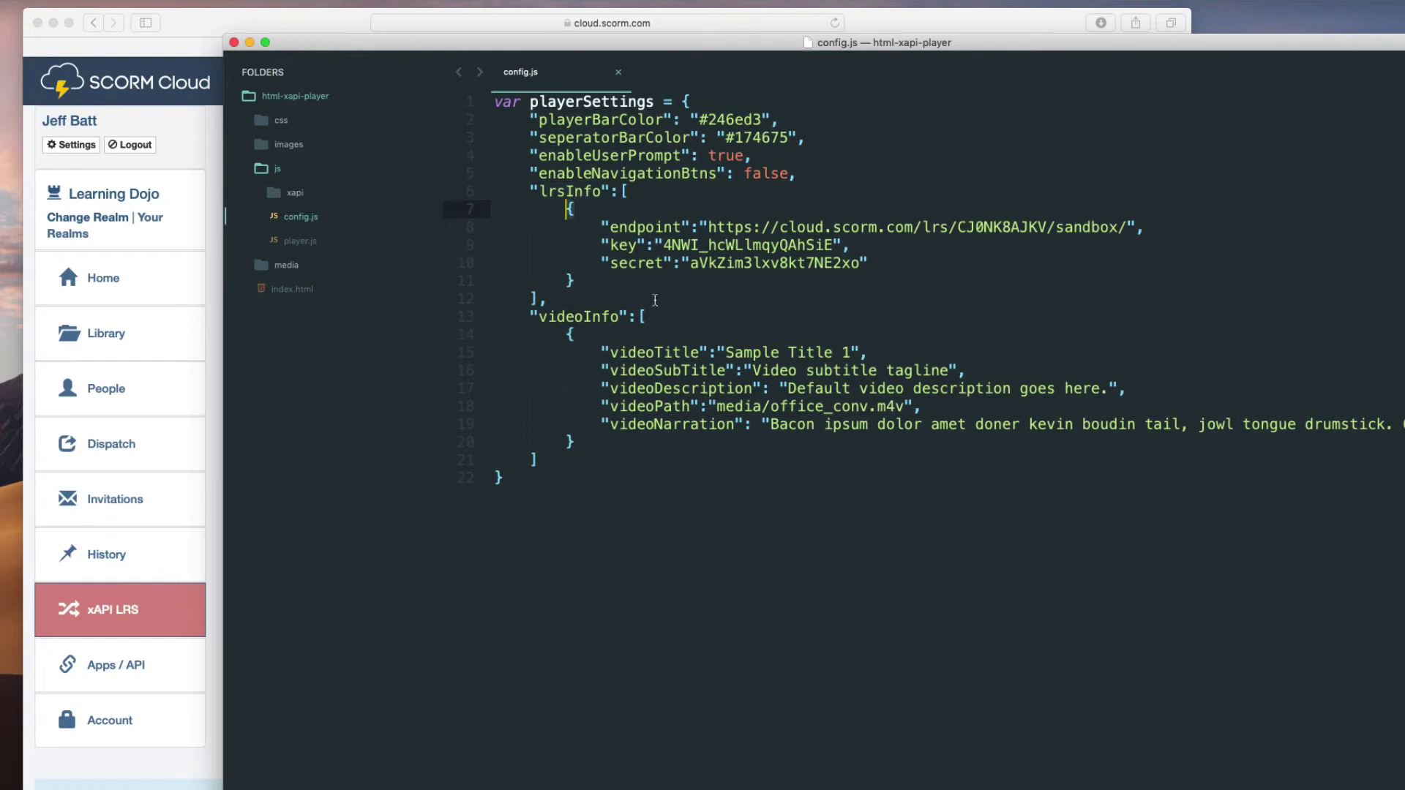
Try replacing the videoTitle value with "awdiioasd" and undo the edit
left_click(671, 354)
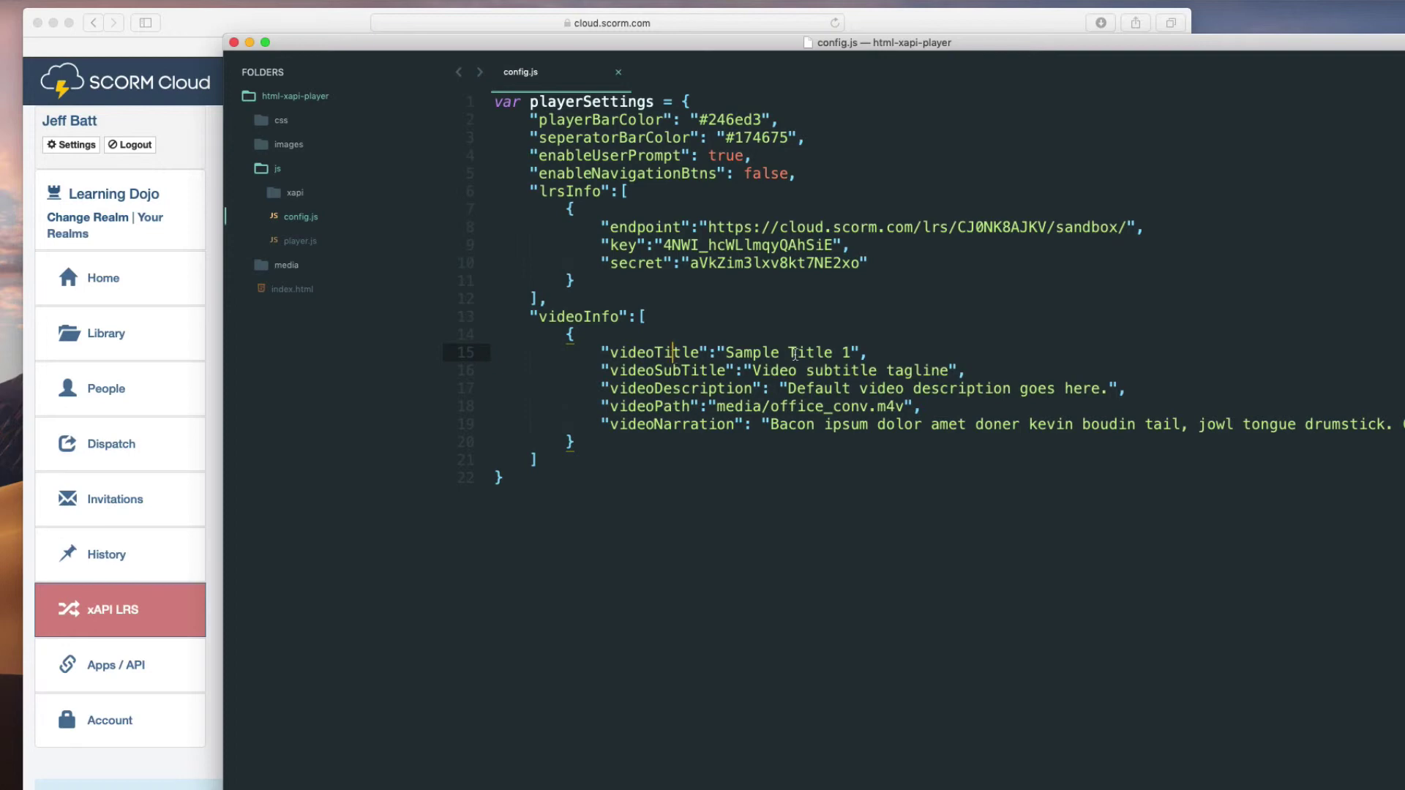
left_click_drag(850, 352, 727, 352)
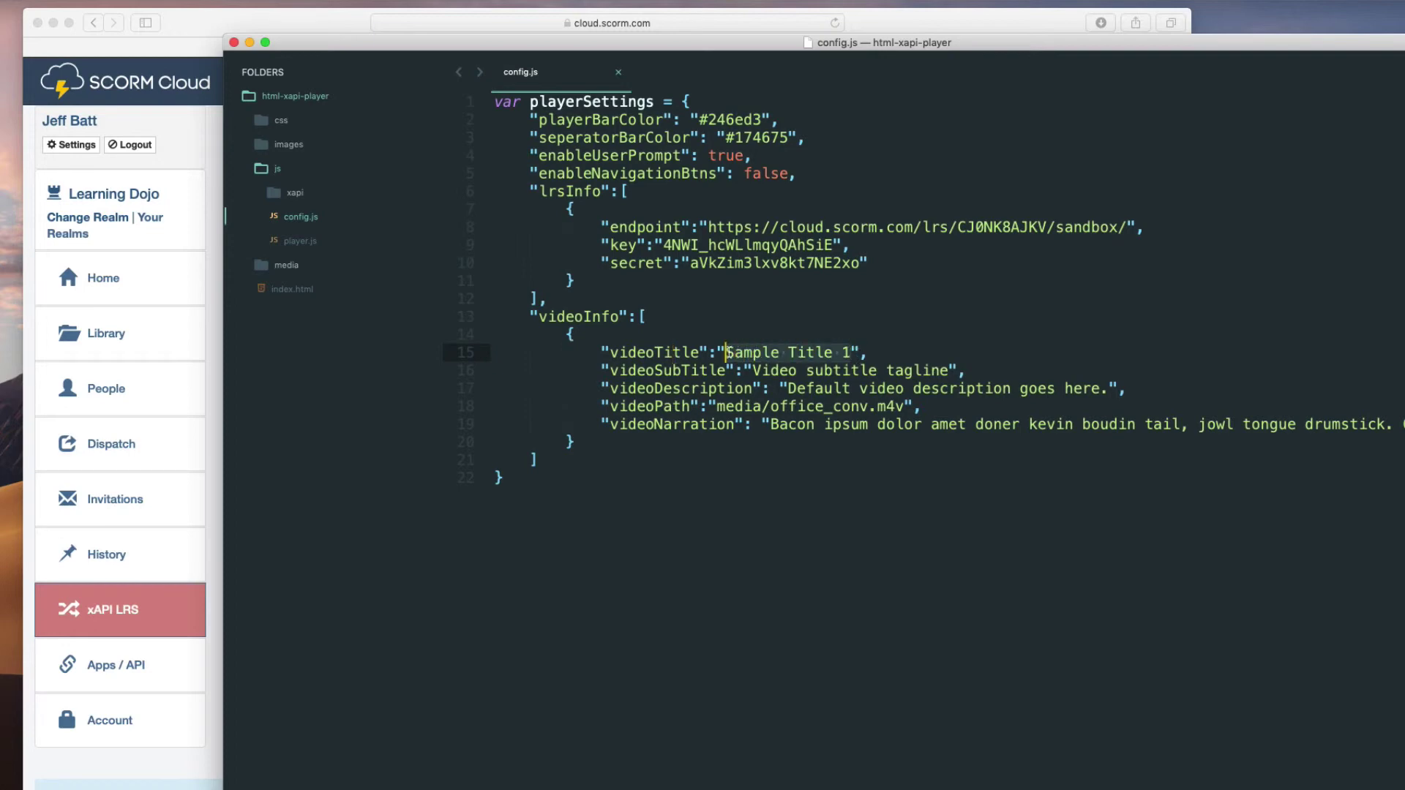
type("awdiioasd")
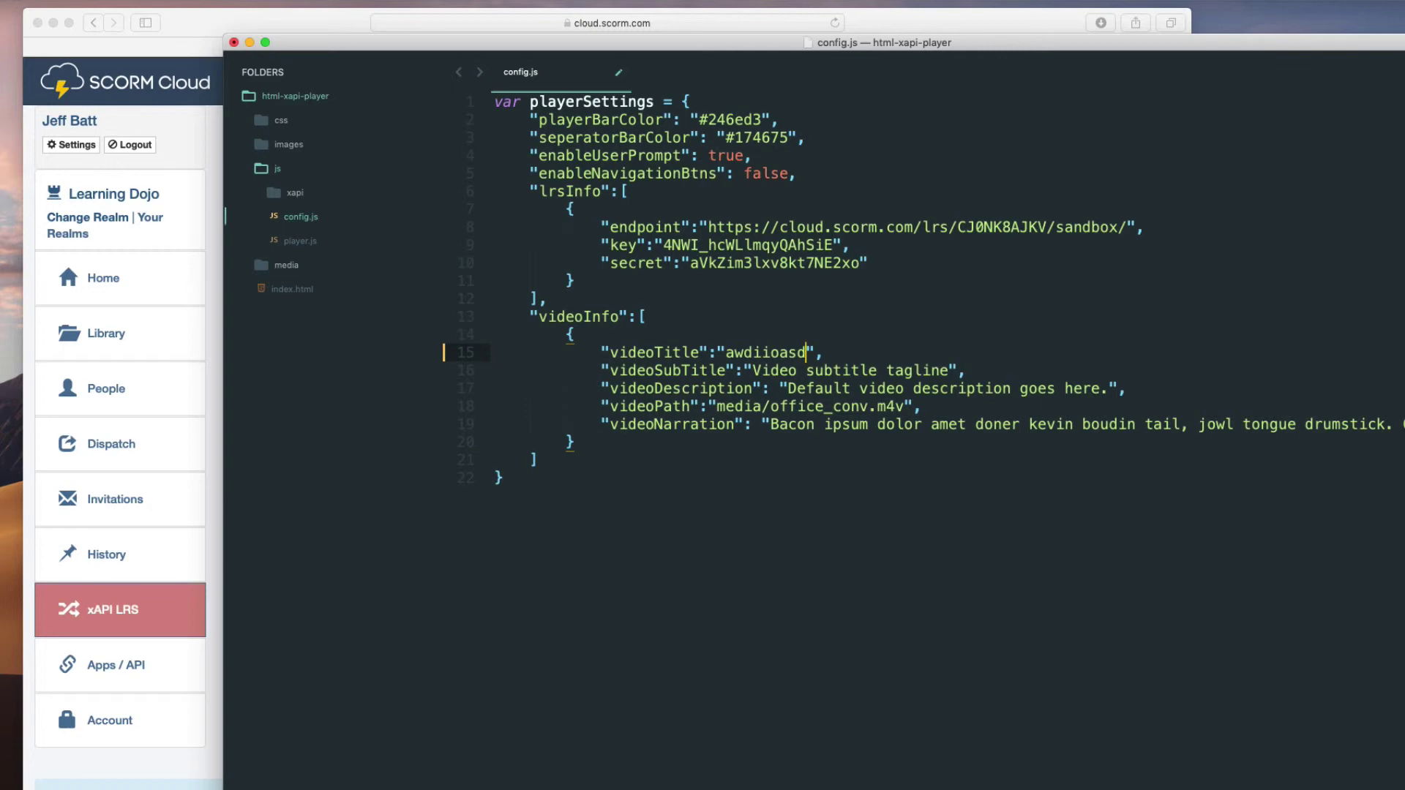
key("super+z")
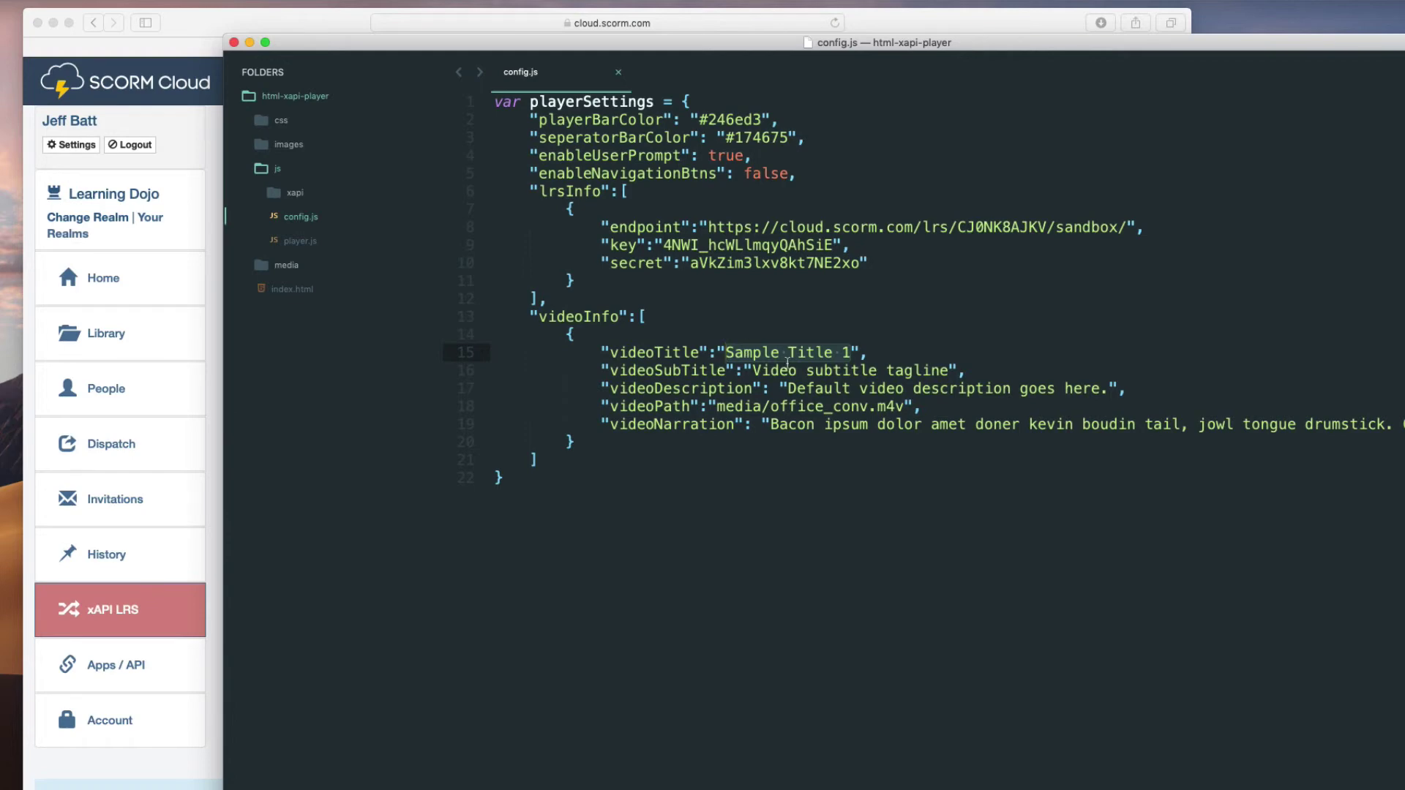
Check where the video subtitle appears on the video player page in Safari, and return to config.js in the code editor
left_click(754, 370)
left_click(212, 69)
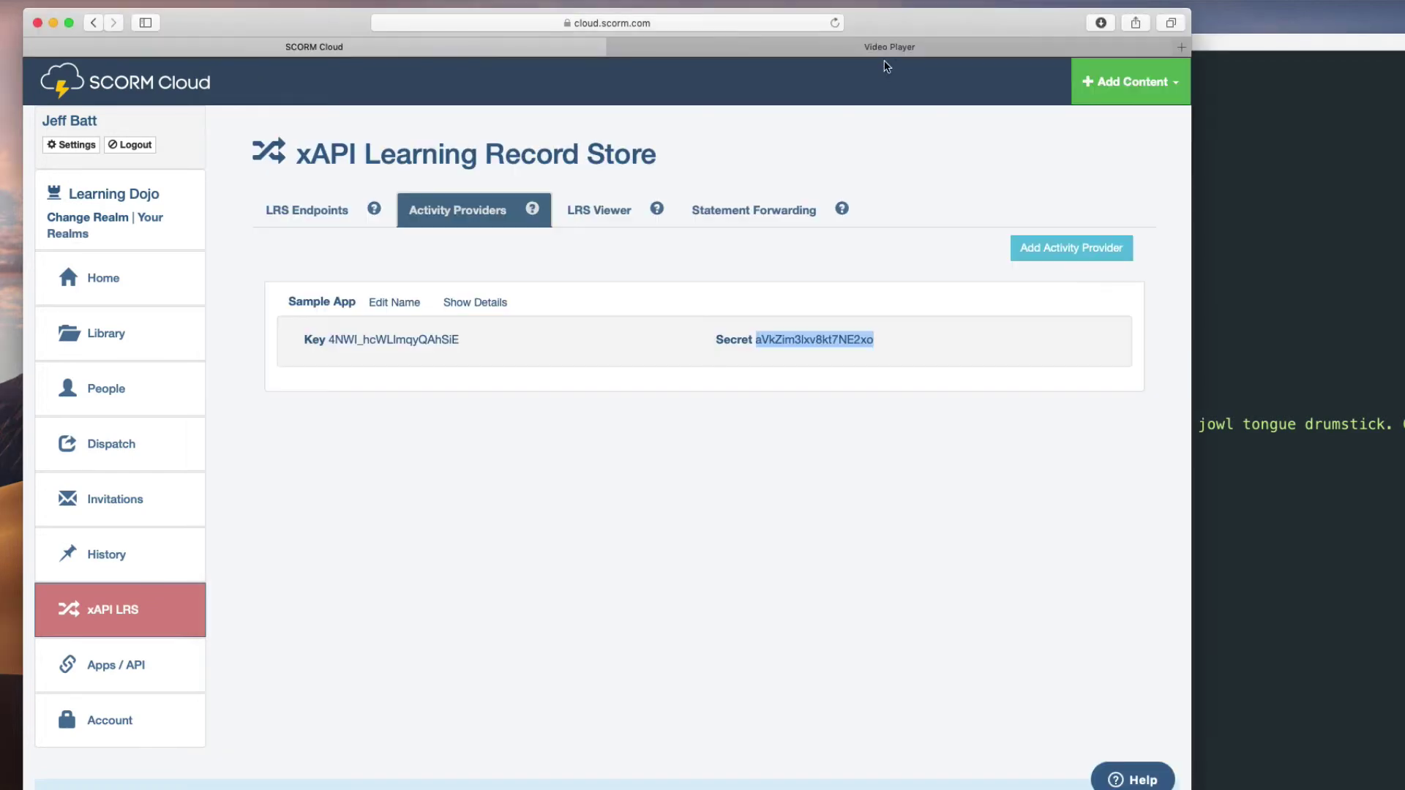
left_click(886, 49)
mouse_move(247, 78)
left_mouse_down()
mouse_move(340, 95)
mouse_move(233, 92)
left_mouse_up()
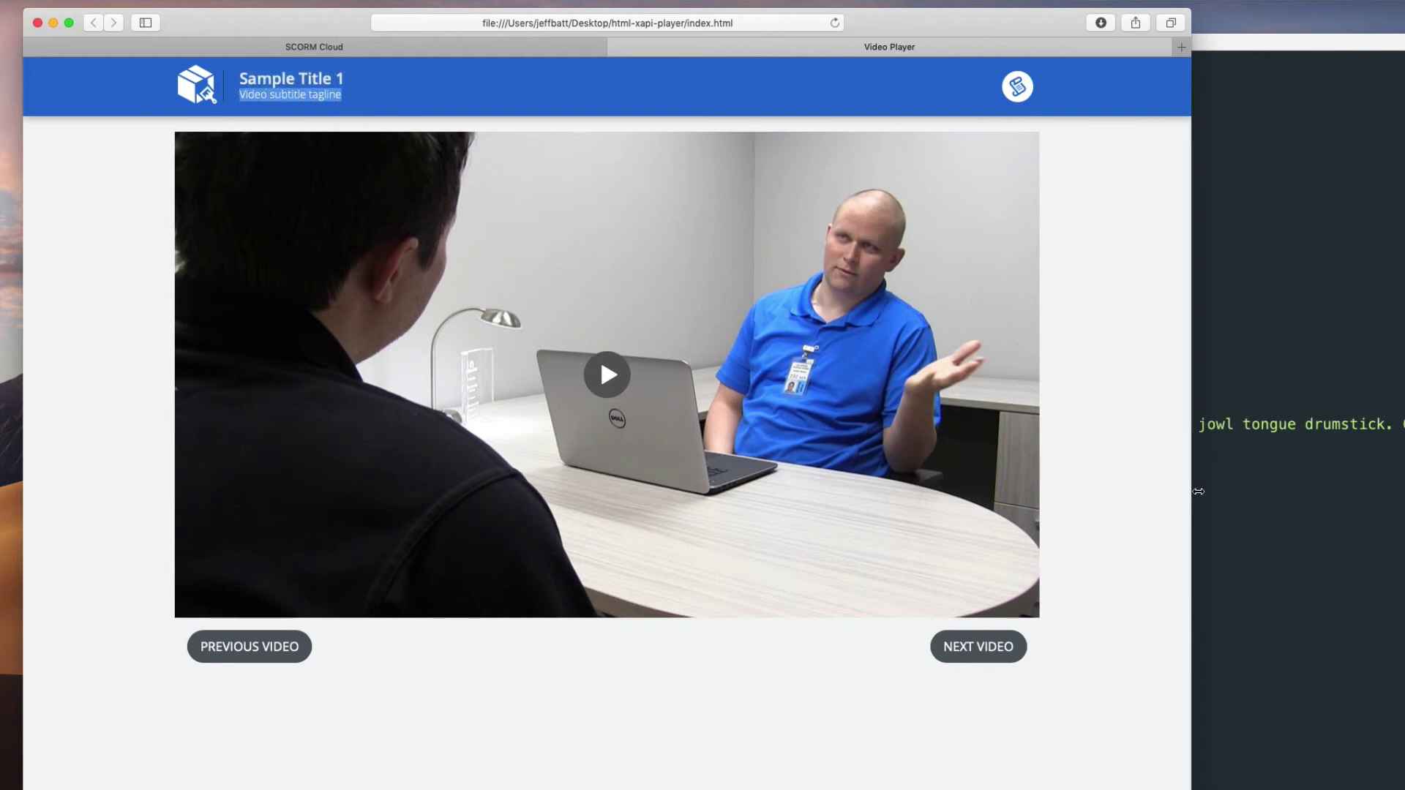
left_click(1257, 450)
Examine the videoDescription, videoSubTitle and videoPath values, including the media folder and file name parts of the path
left_click(1100, 388)
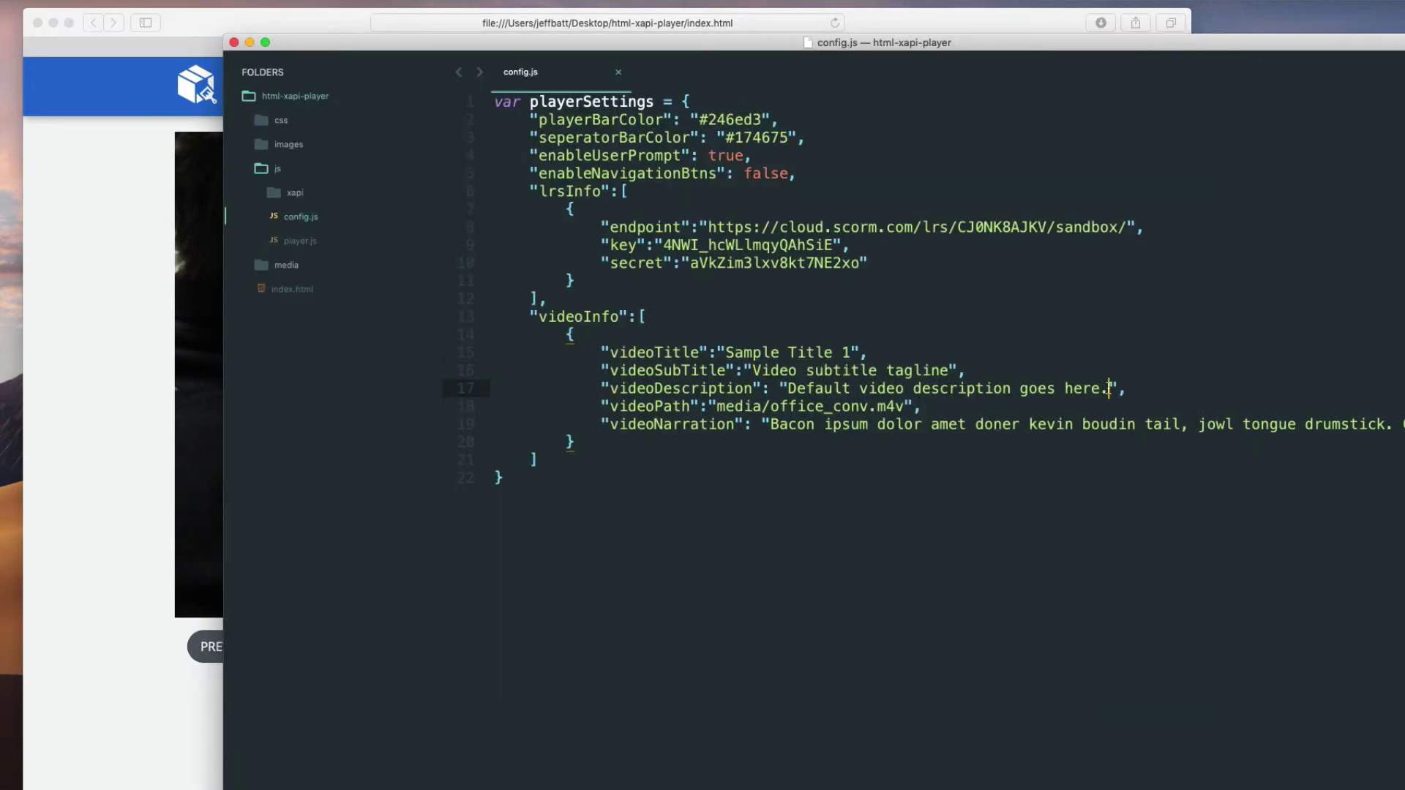
left_click(780, 371)
left_click(762, 407)
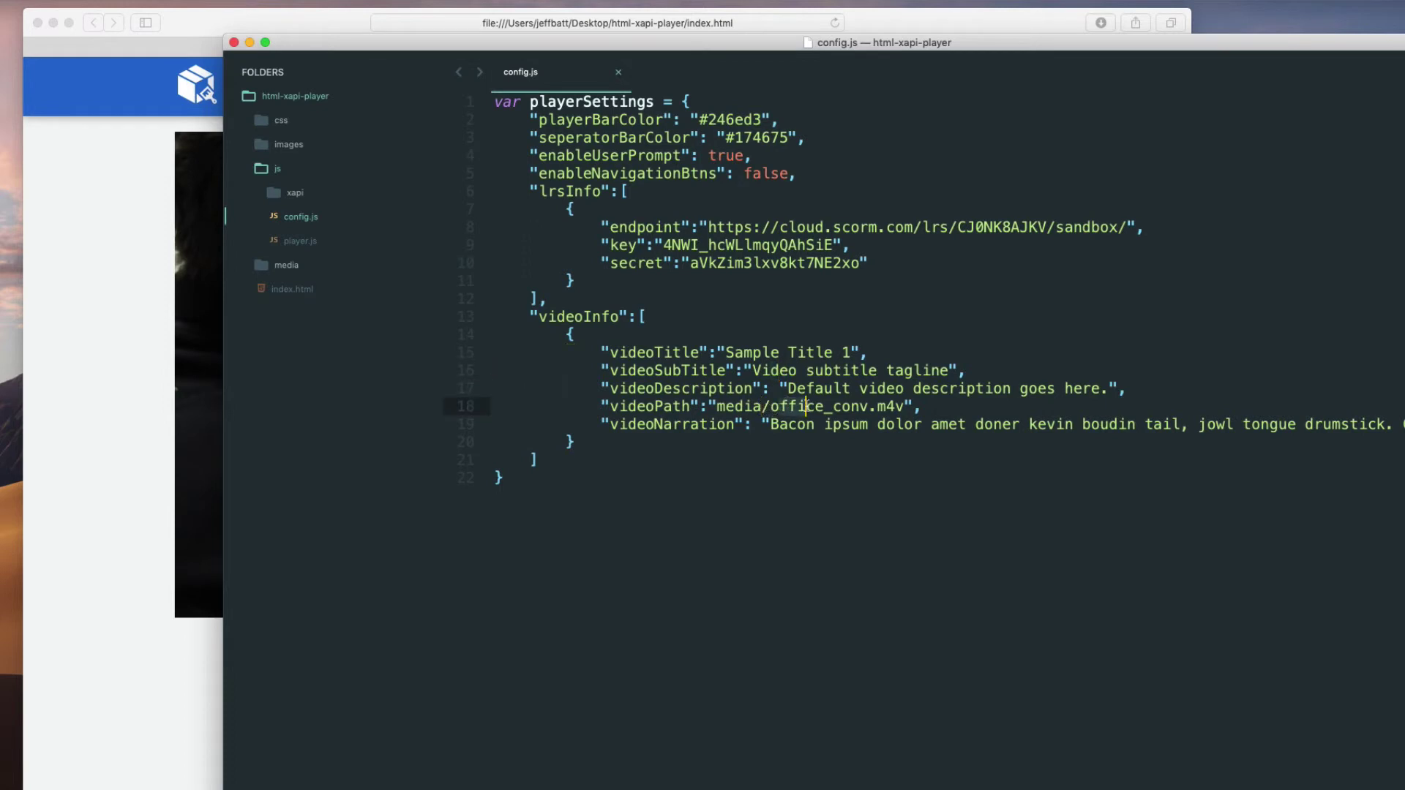
double_click(753, 407)
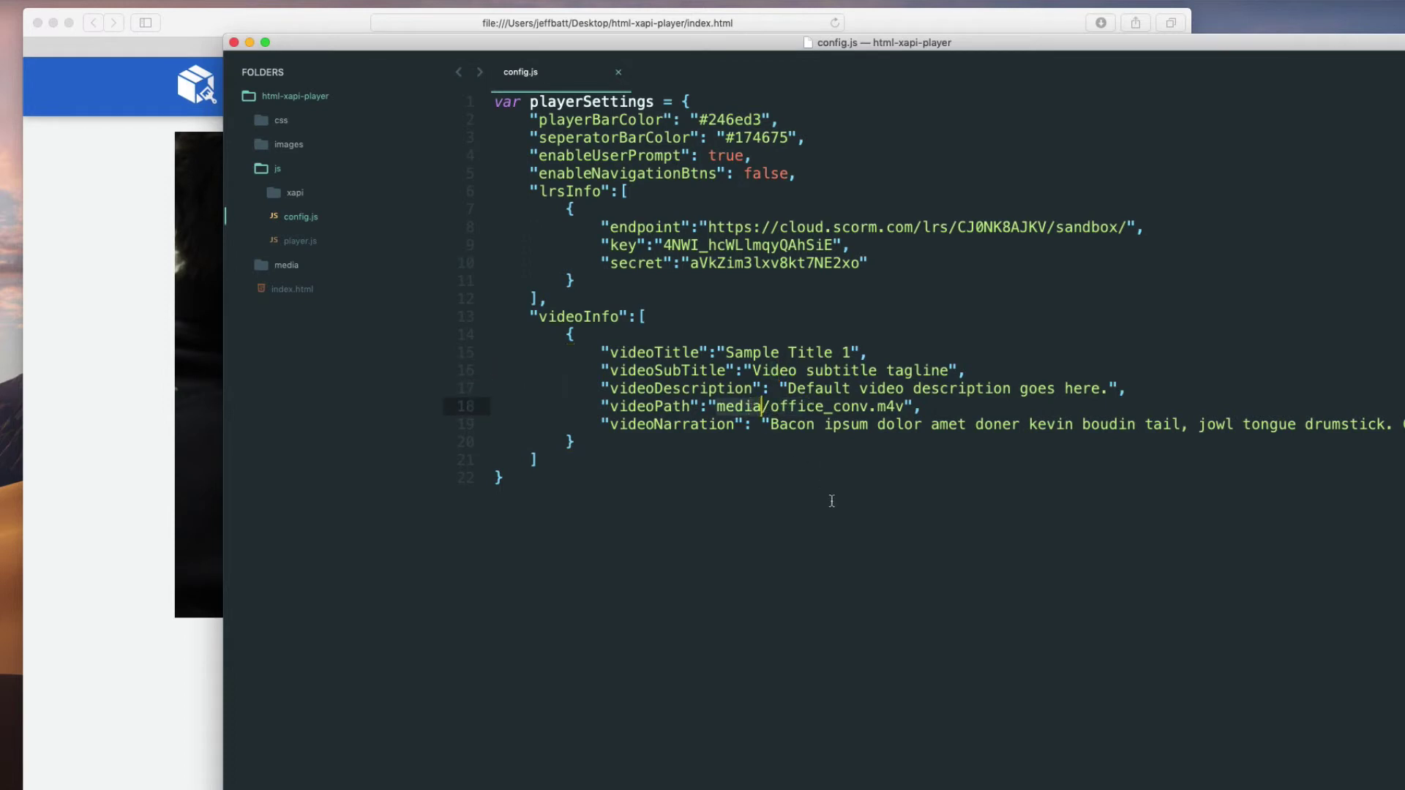
double_click(816, 407)
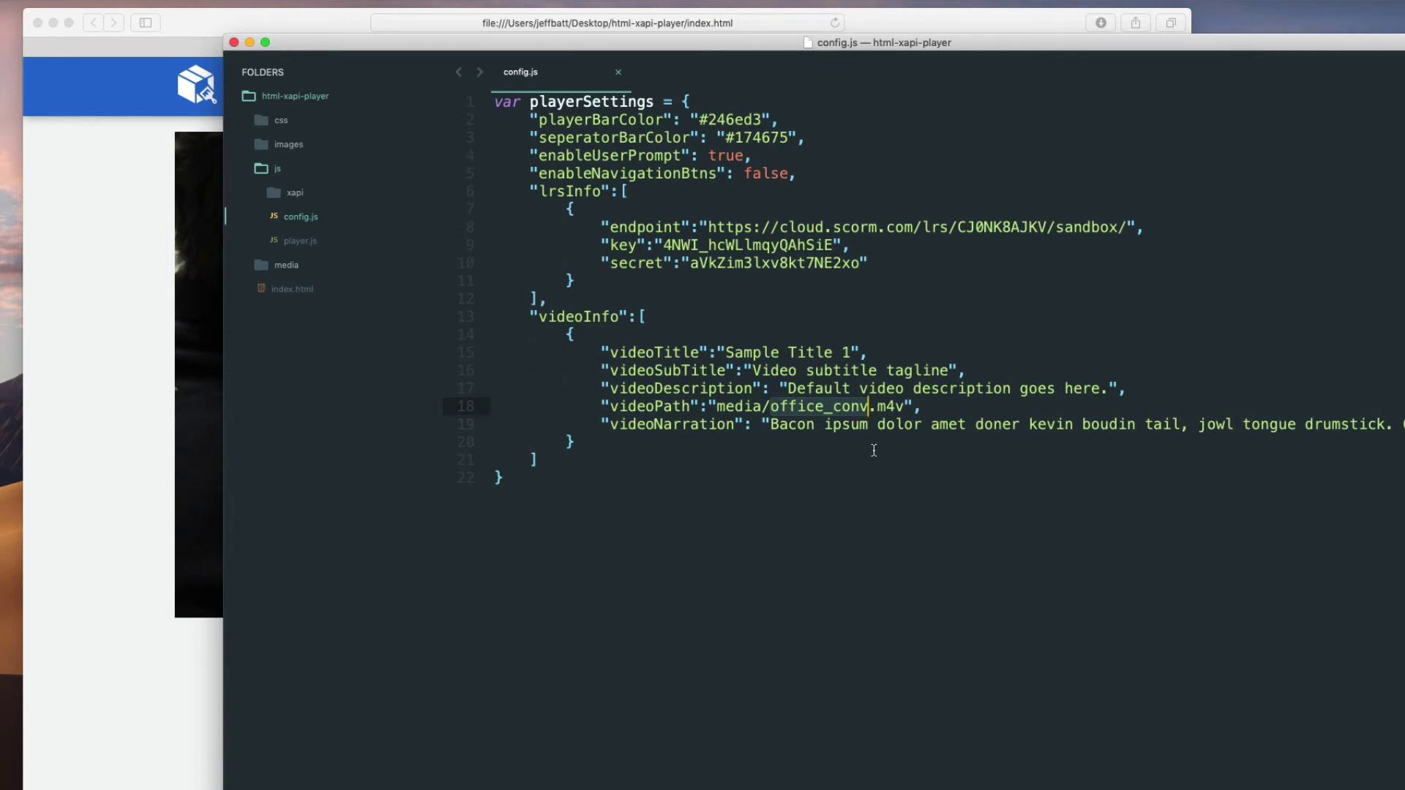
Try removing the file name office_conv.m4v from the videoPath value in config.js and undo the deletion
left_click_drag(906, 406, 770, 407)
key("BackSpace")
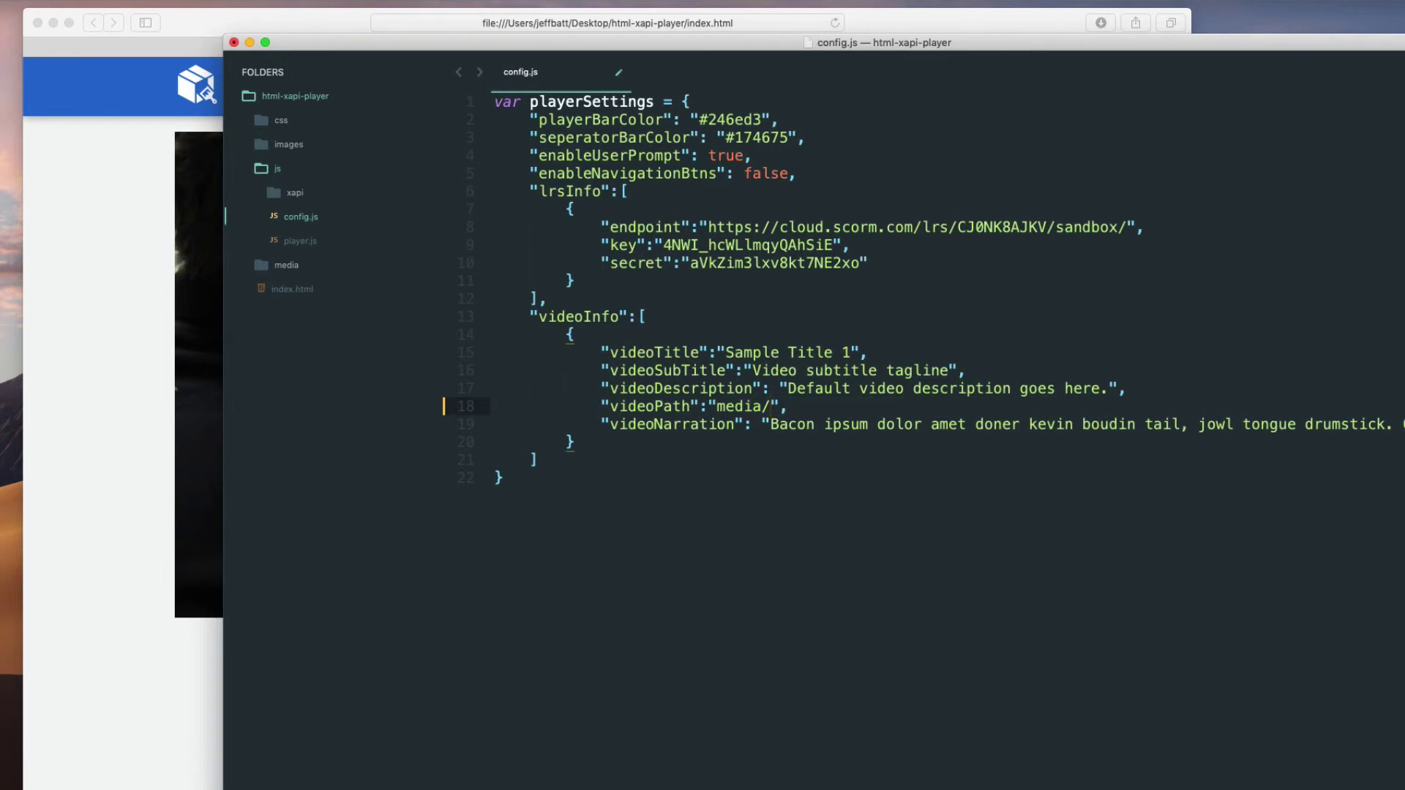
key("super+s")
key("super+z")
Highlight the start of the videoNarration text in config.js and open the video narration on the player page in Safari
left_click(775, 421)
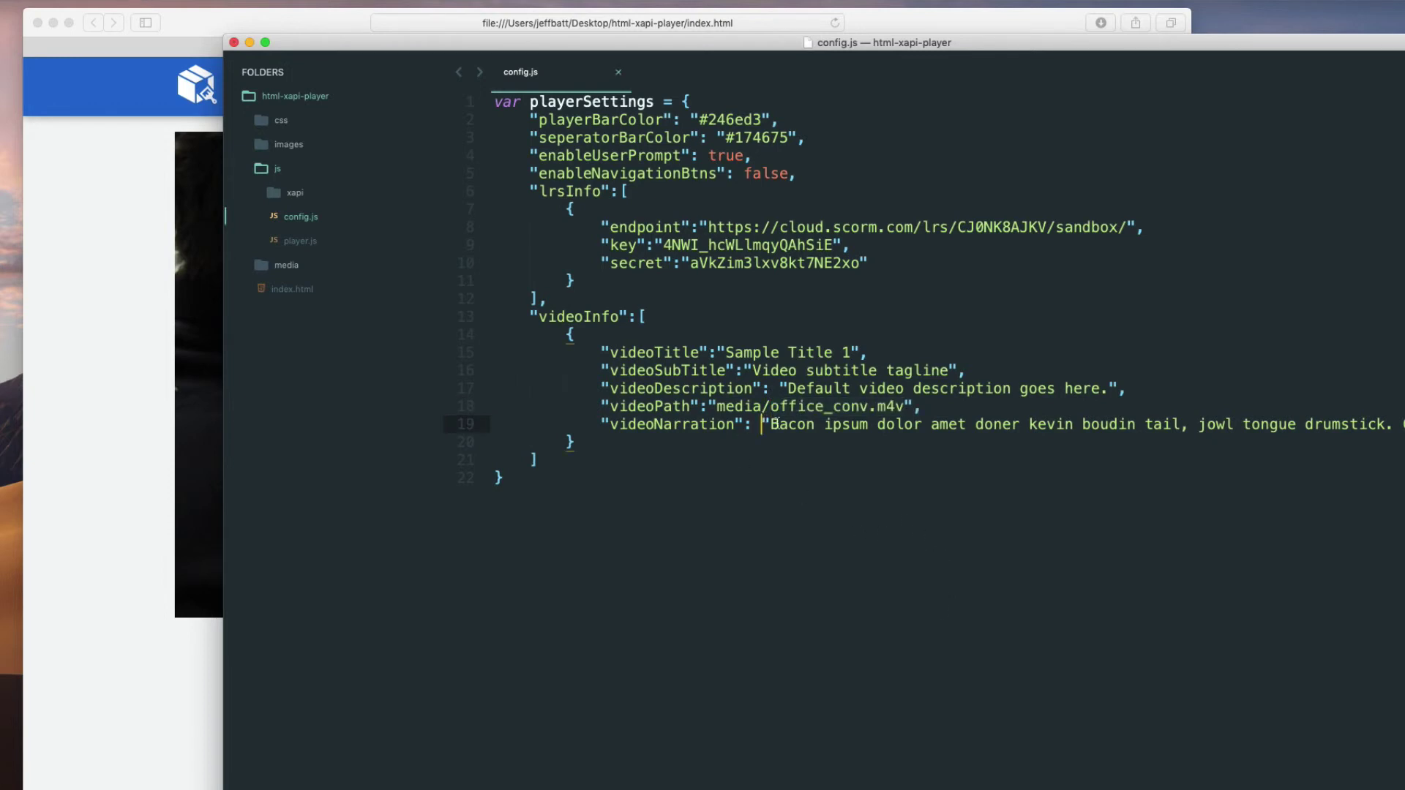
left_click_drag(772, 425, 1052, 430)
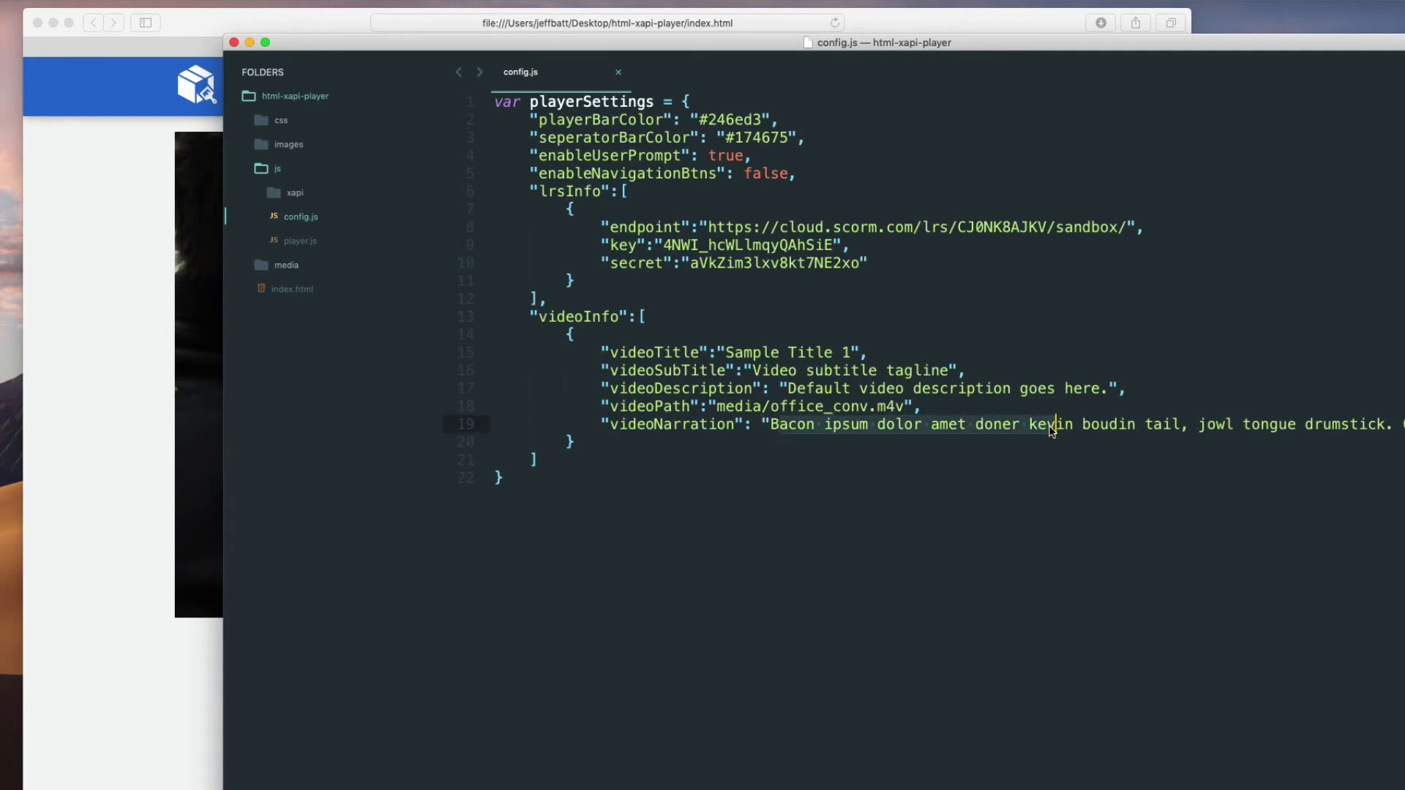
left_click(85, 226)
left_click(1026, 101)
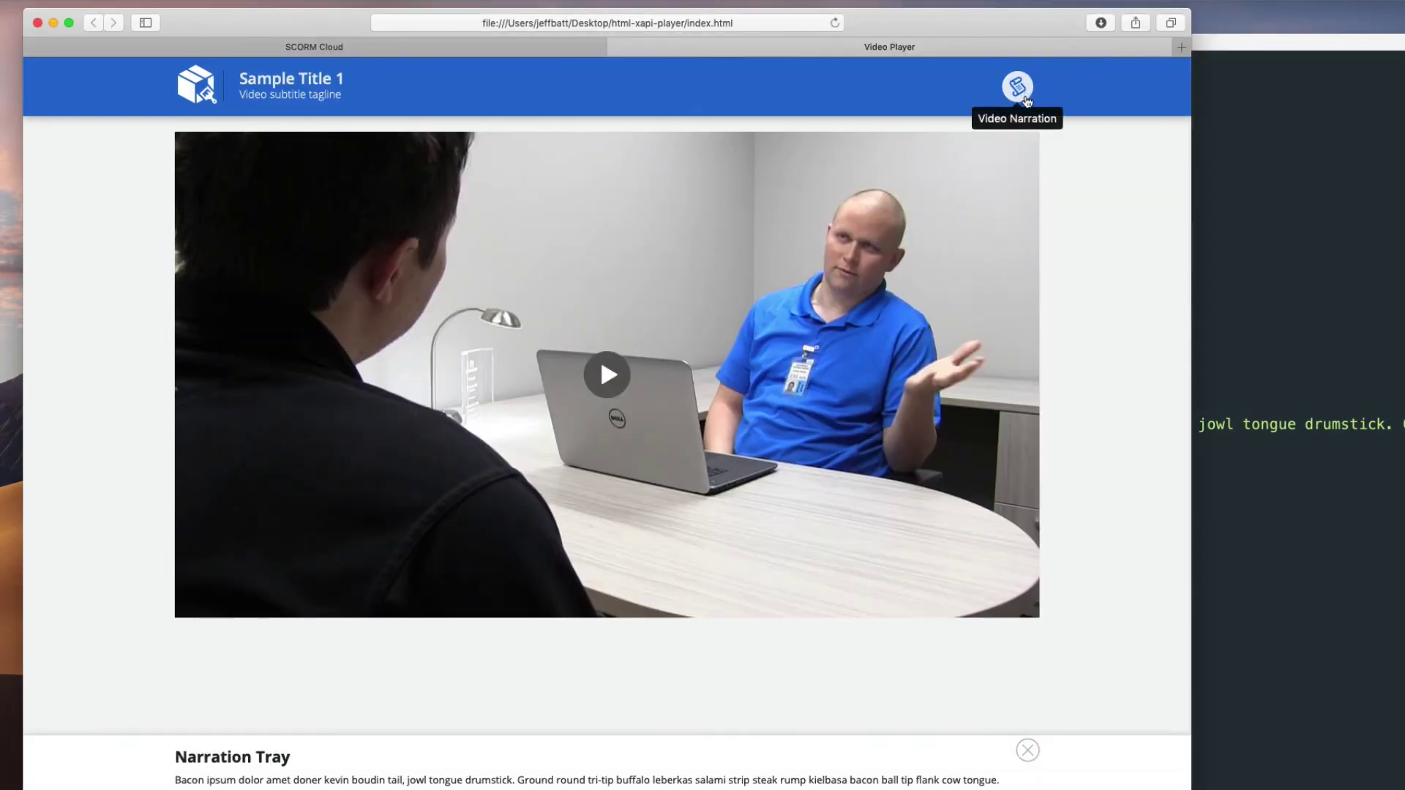
Try replacing the highlighted videoNarration text with "BSDASDASD" in the code editor and check the narration tray on the reloaded player page in Safari
left_click(1220, 556)
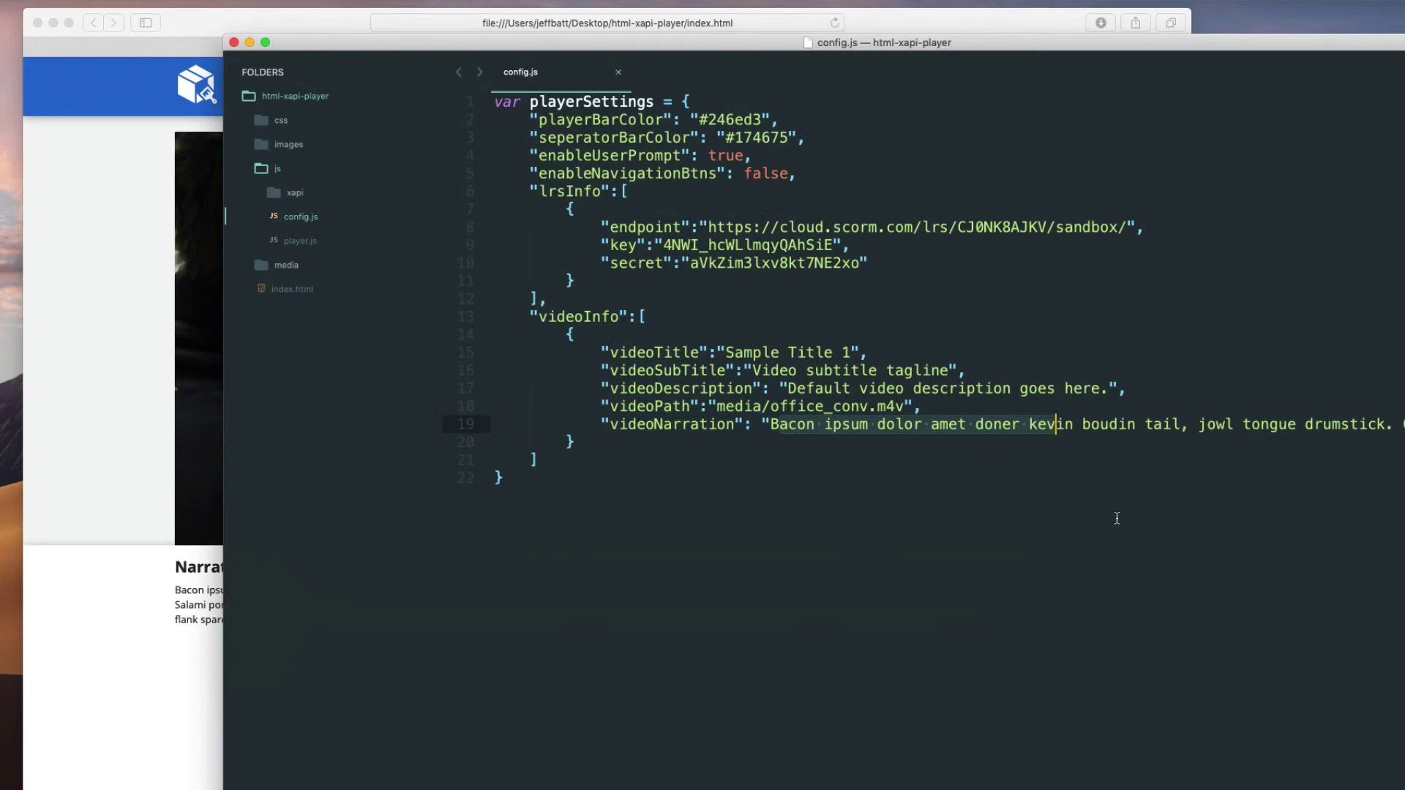
type("BSDASDASD")
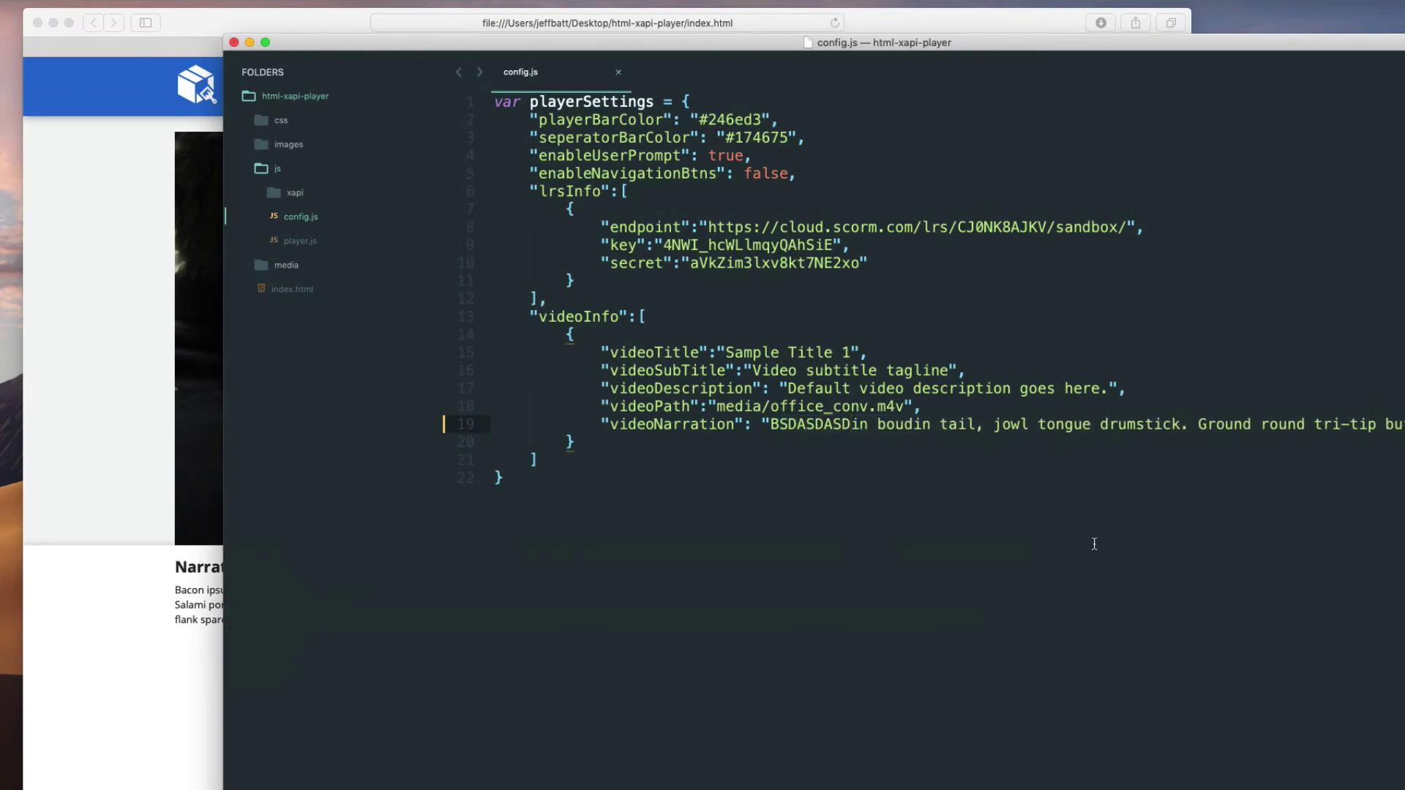
left_click(188, 343)
key("super+r")
left_click(1020, 86)
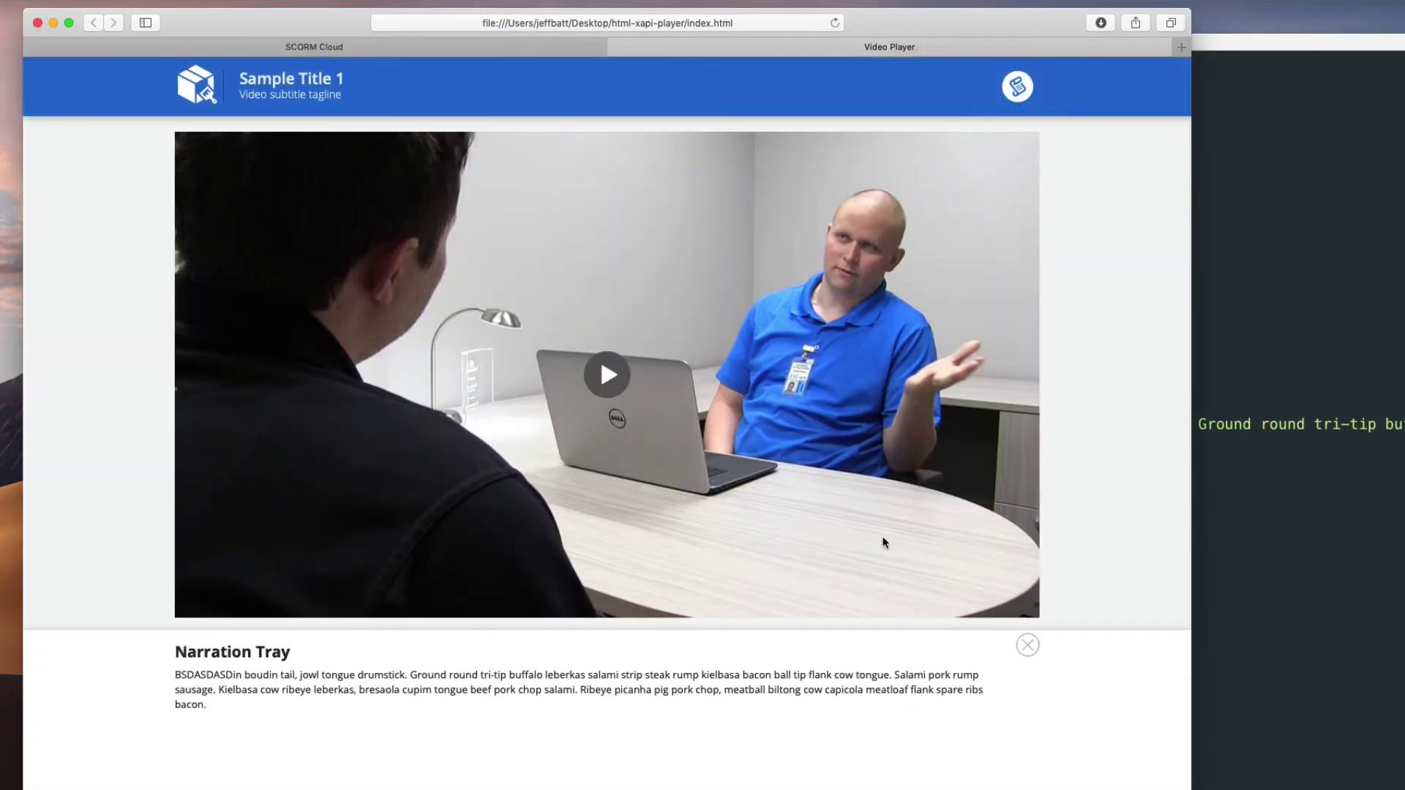
left_click_drag(188, 589, 275, 591)
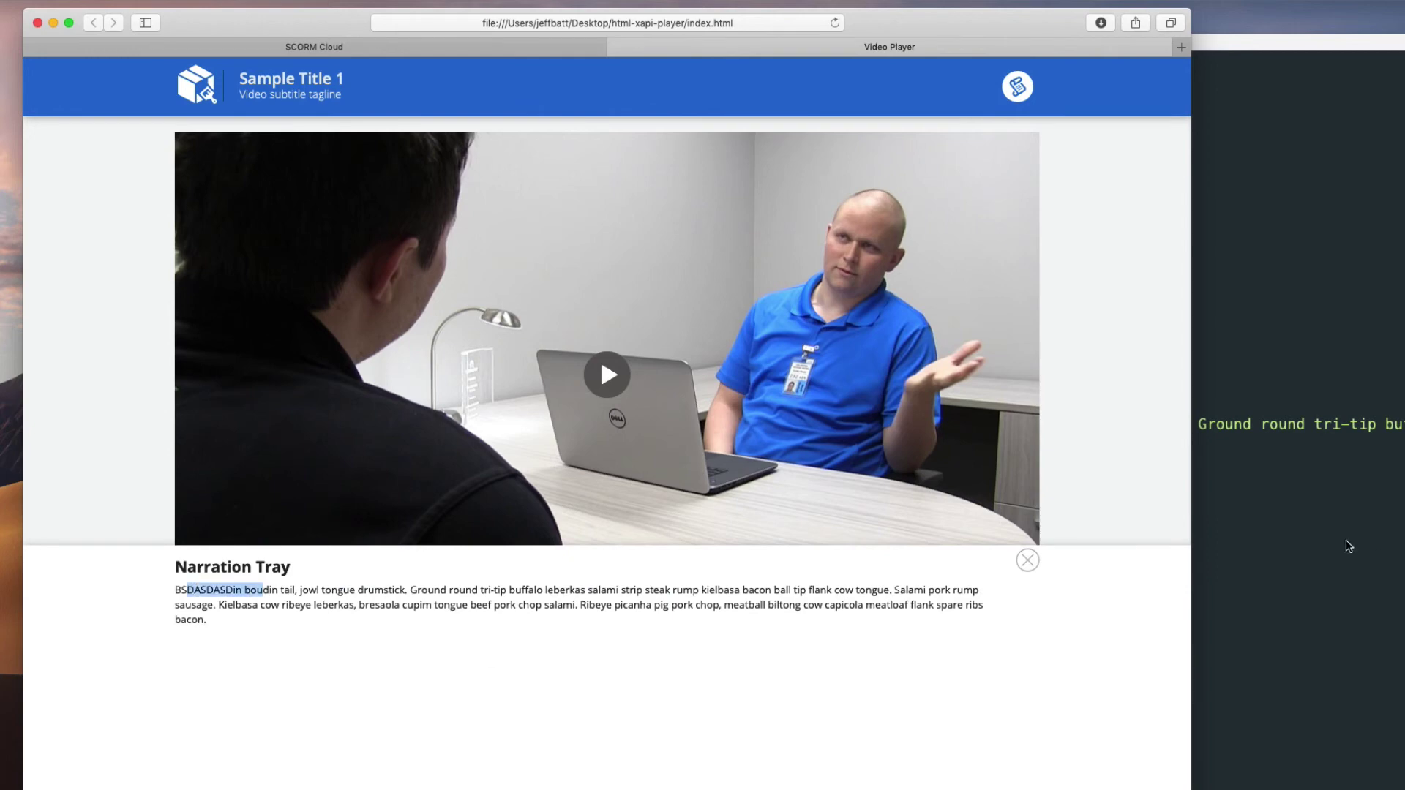
Return to the code editor, undo the videoNarration replacement, and close config.js and the editor window
left_click(1269, 505)
key("super+z")
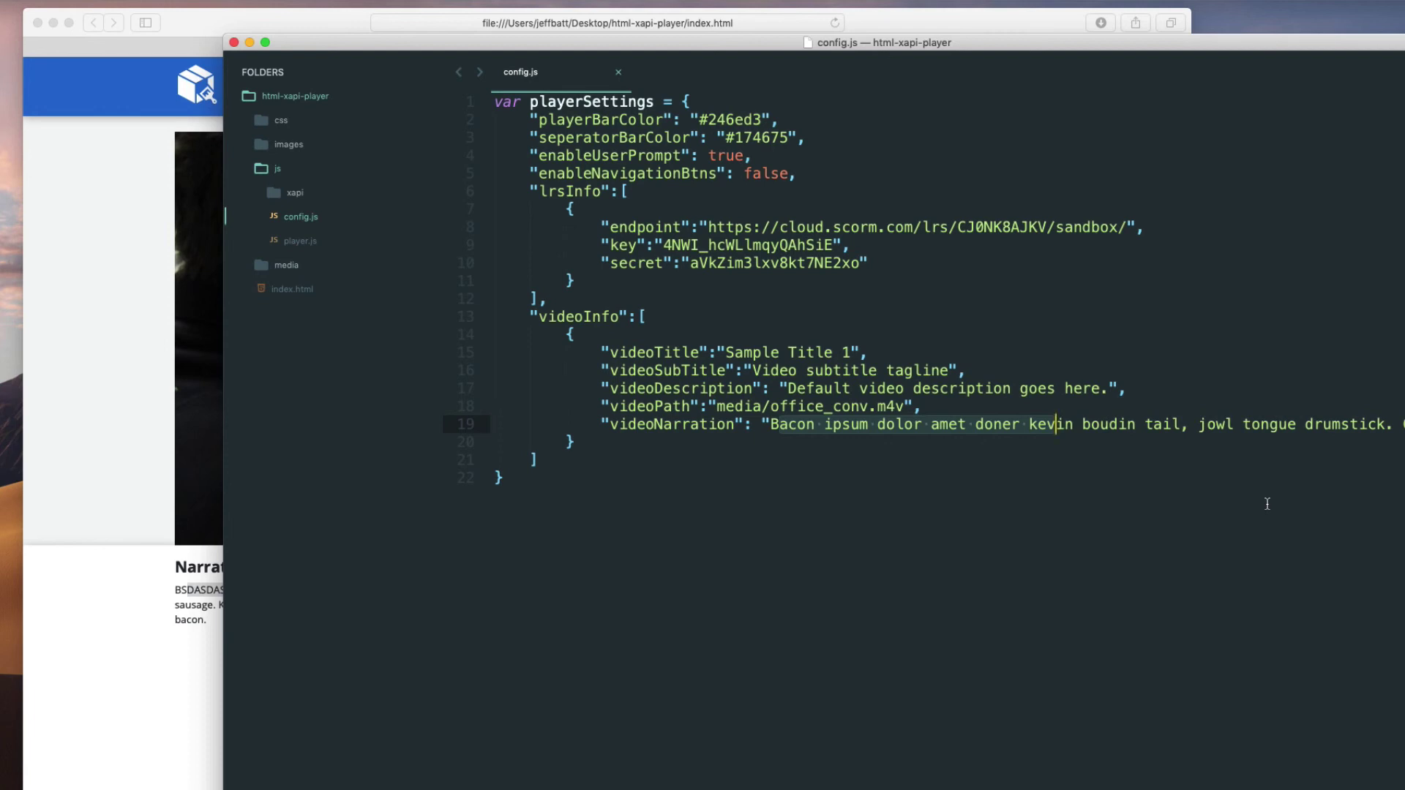
key("super+w")
key("super+w")
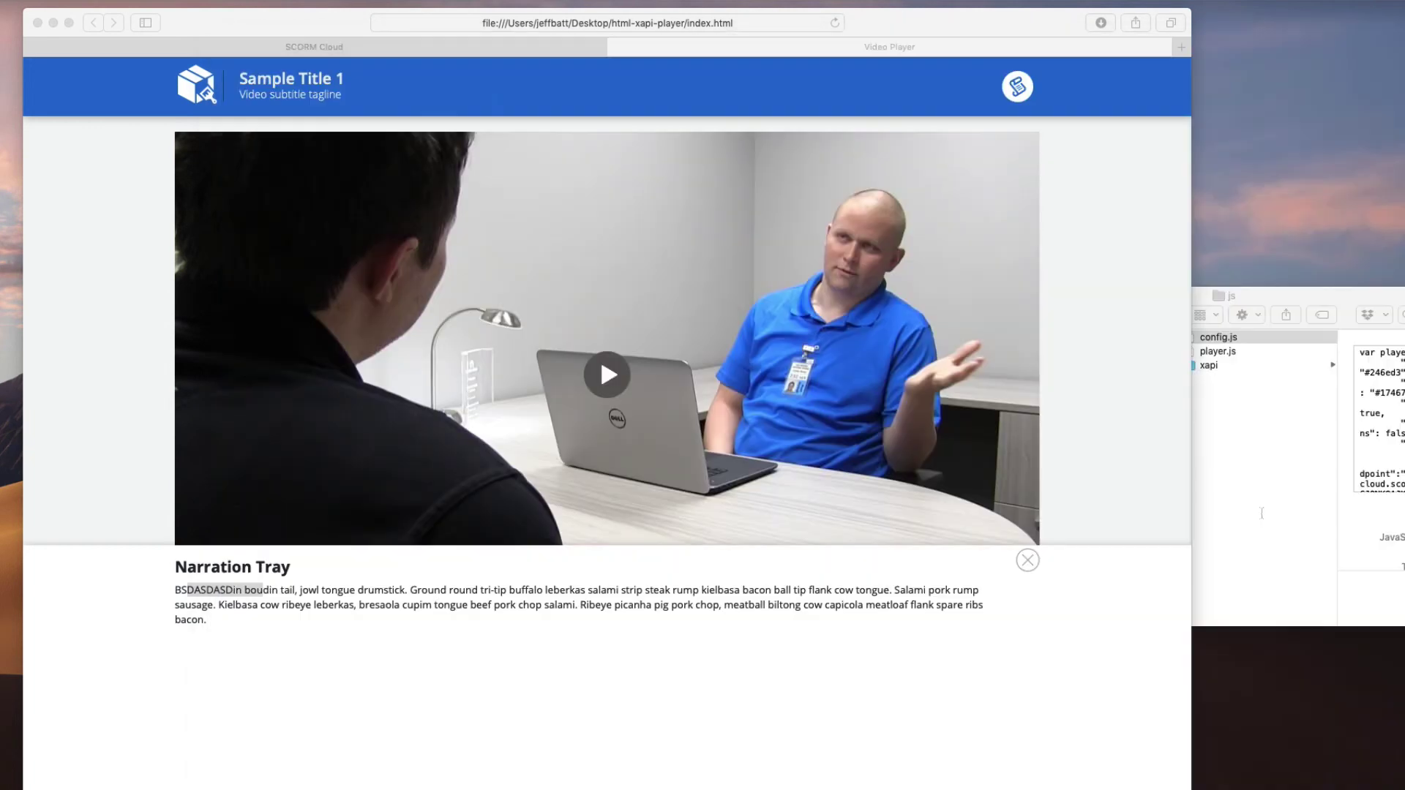
Switch to Finder and select all the files and folders inside the html-xapi-player folder
left_click(1288, 469)
left_click(1170, 392)
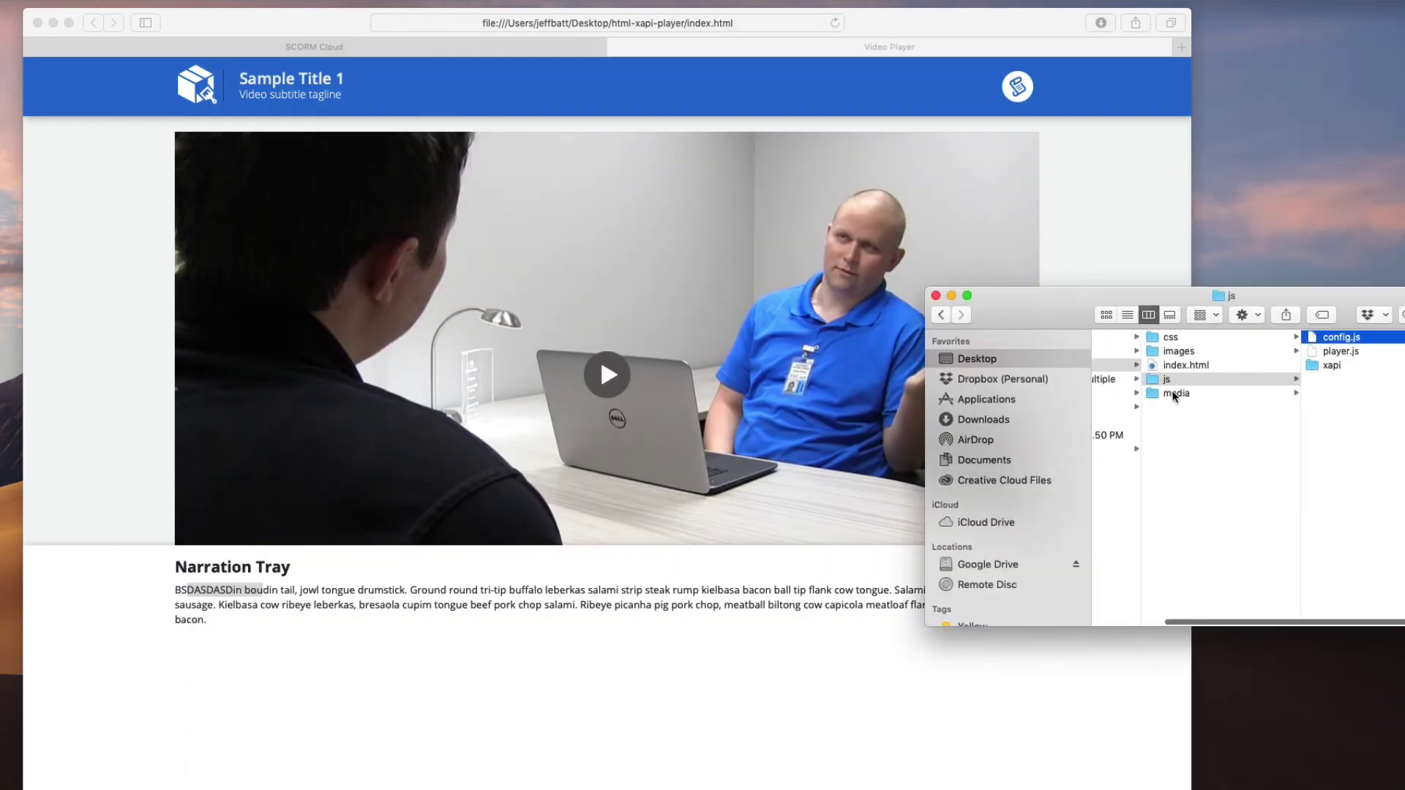
left_click(1207, 370, "shift")
key("super+a")
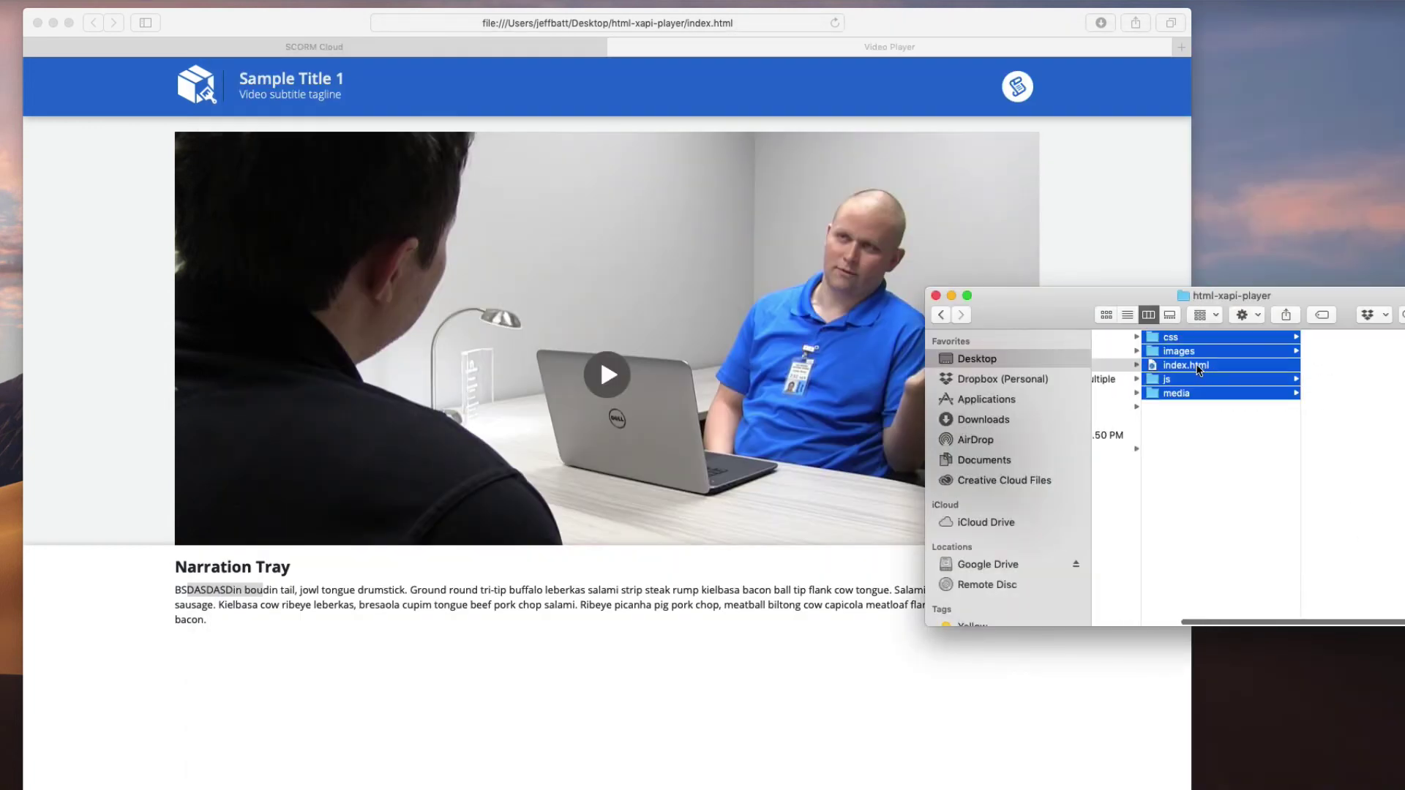